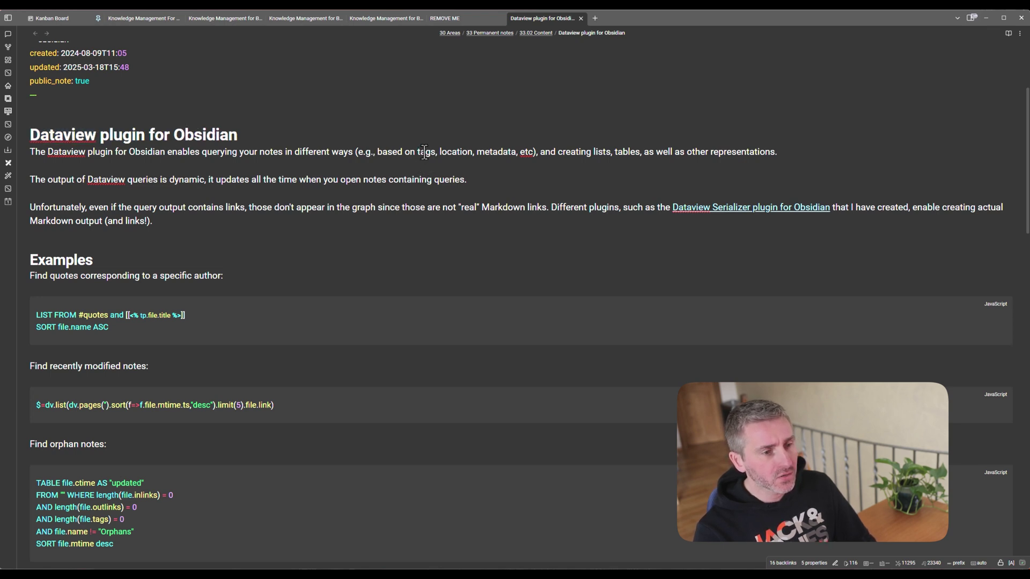
# Highlight tags, location, metadata, lists and tables in the intro, then switch to REMOVE ME.
pyautogui.doubleClick(426, 152)
pyautogui.doubleClick(455, 152)
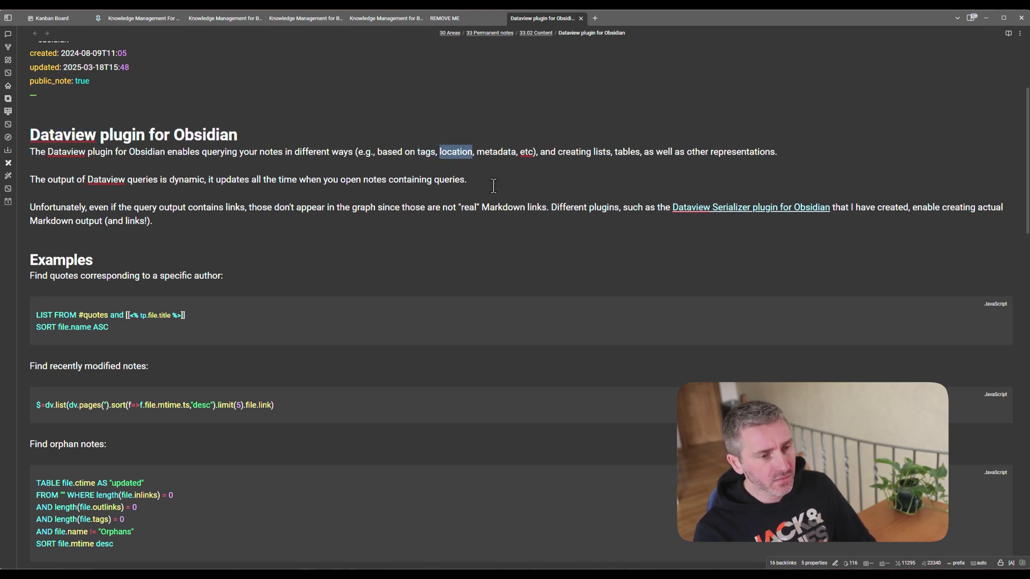
pyautogui.doubleClick(496, 152)
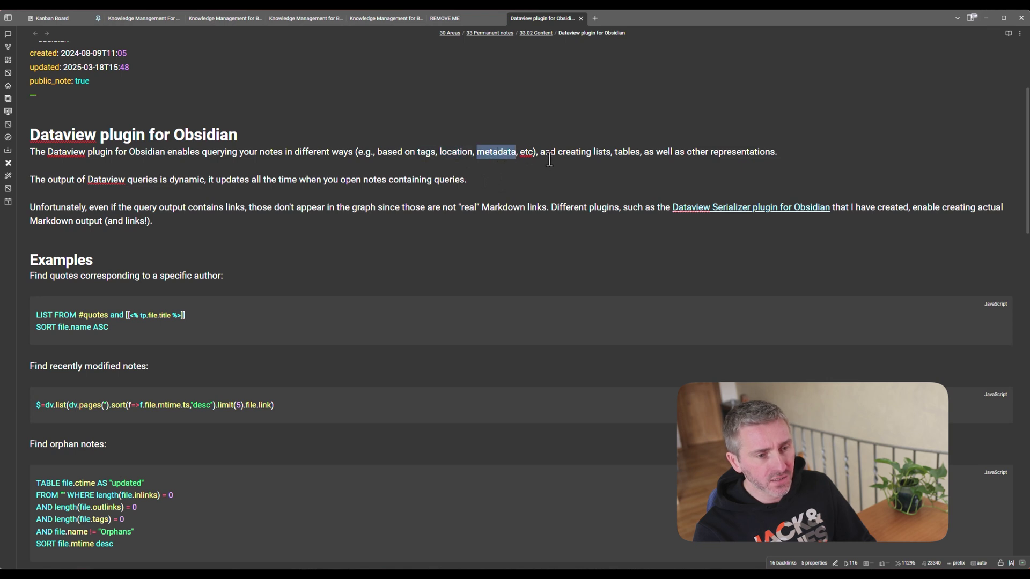
pyautogui.click(585, 155)
pyautogui.doubleClick(601, 152)
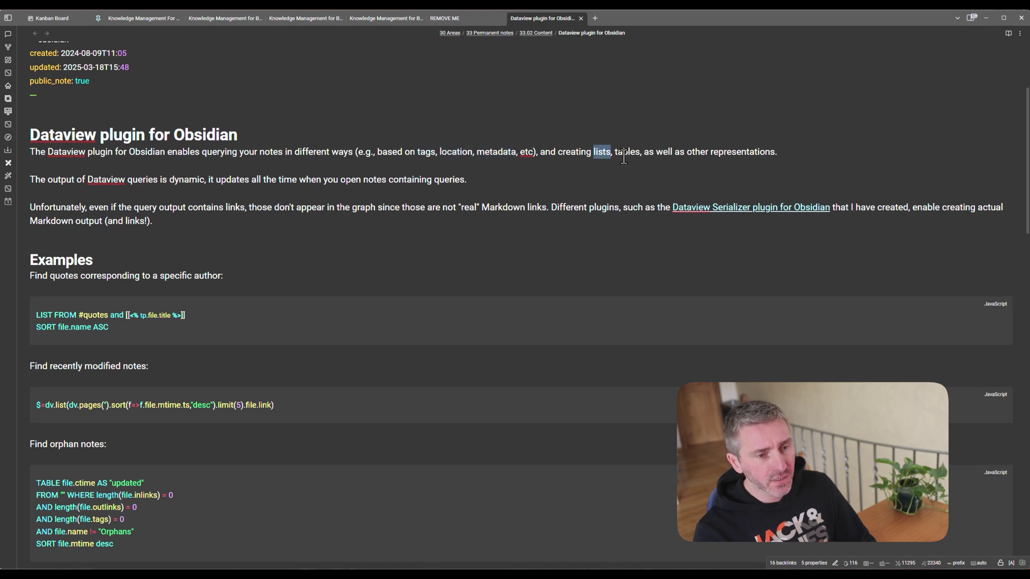
pyautogui.doubleClick(627, 153)
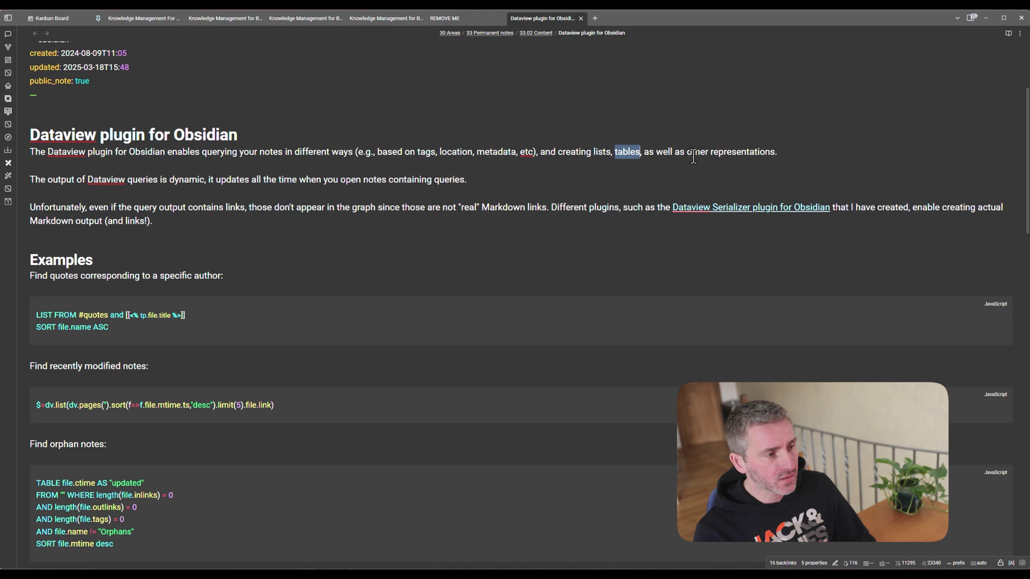
pyautogui.click(334, 185)
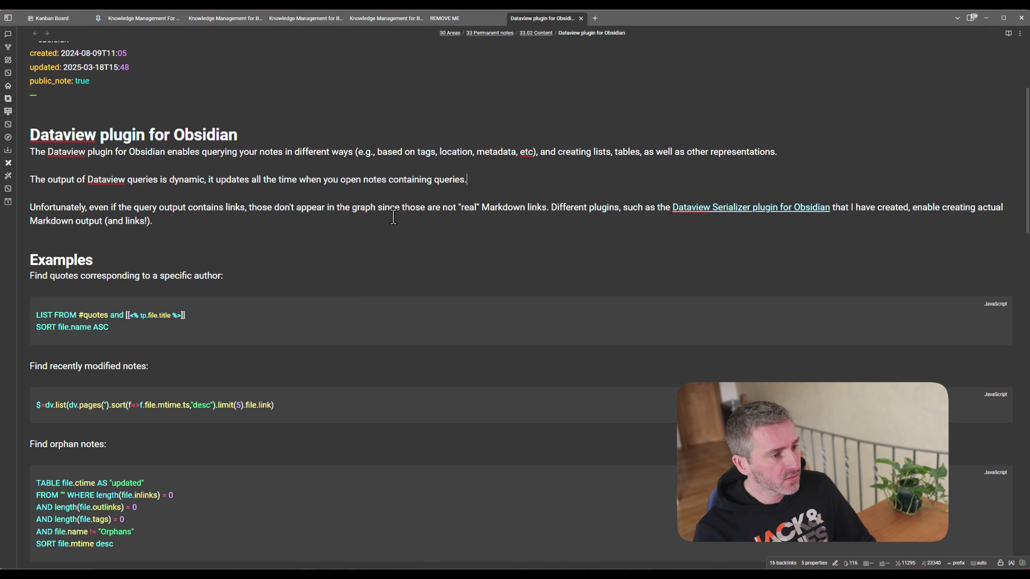
pyautogui.hotkey('ctrl', 'shift', 'Tab')
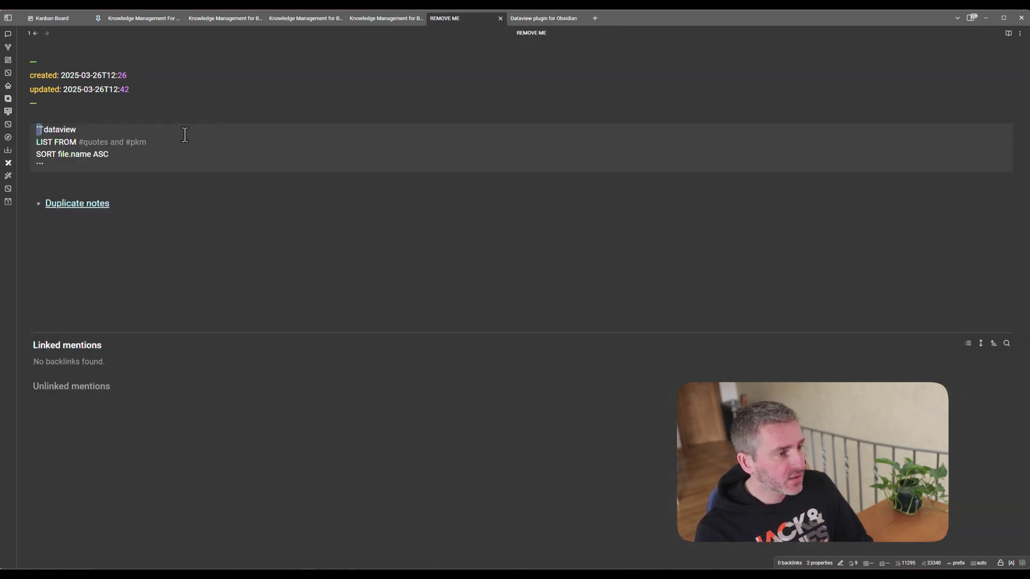
# Highlight the dataview query lines and its LIST FROM clause.
pyautogui.hotkey('shift', 'End')
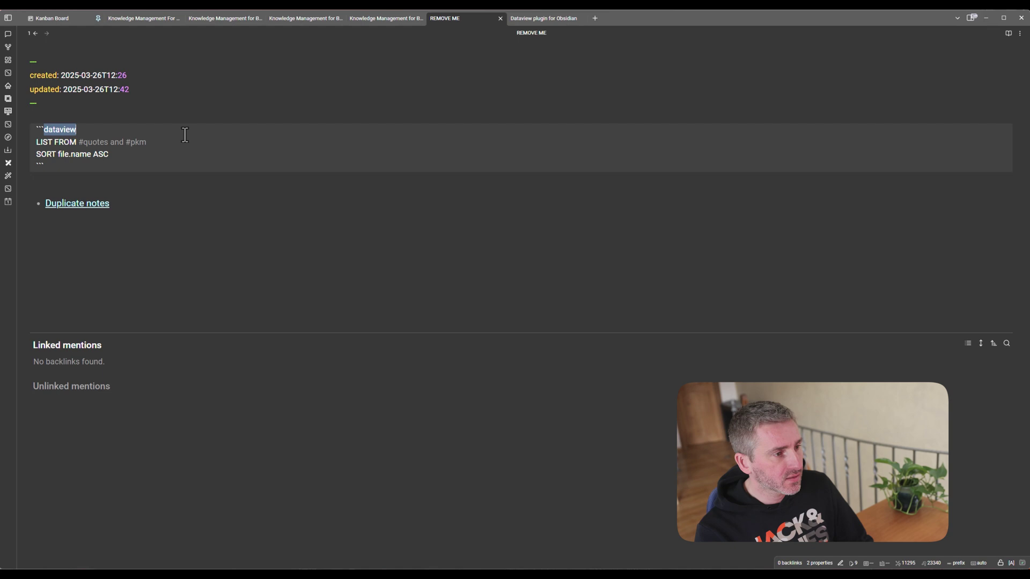
pyautogui.press('Down')
pyautogui.press('Home')
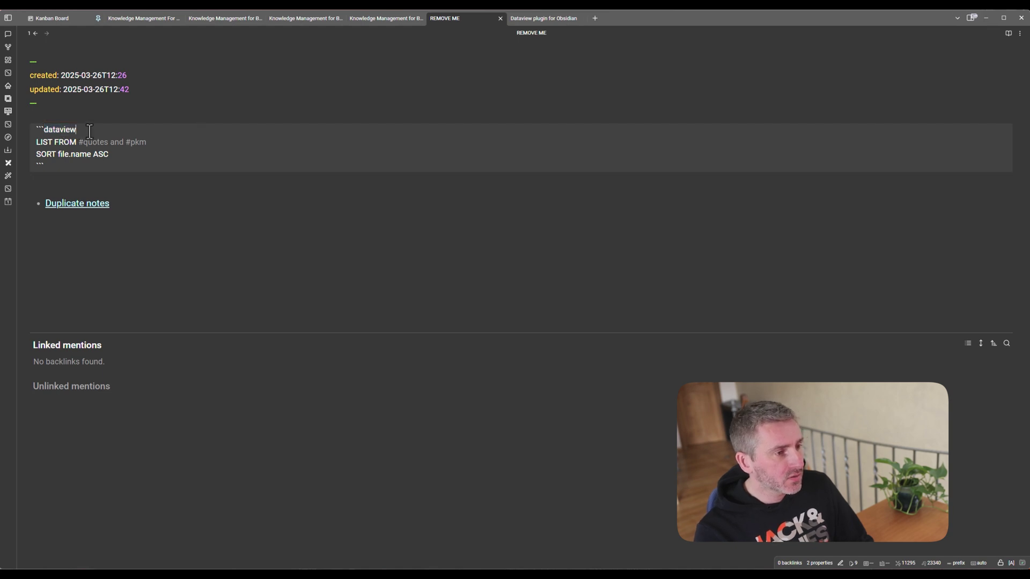
pyautogui.hotkey('shift', 'End')
pyautogui.hotkey('shift', 'Down')
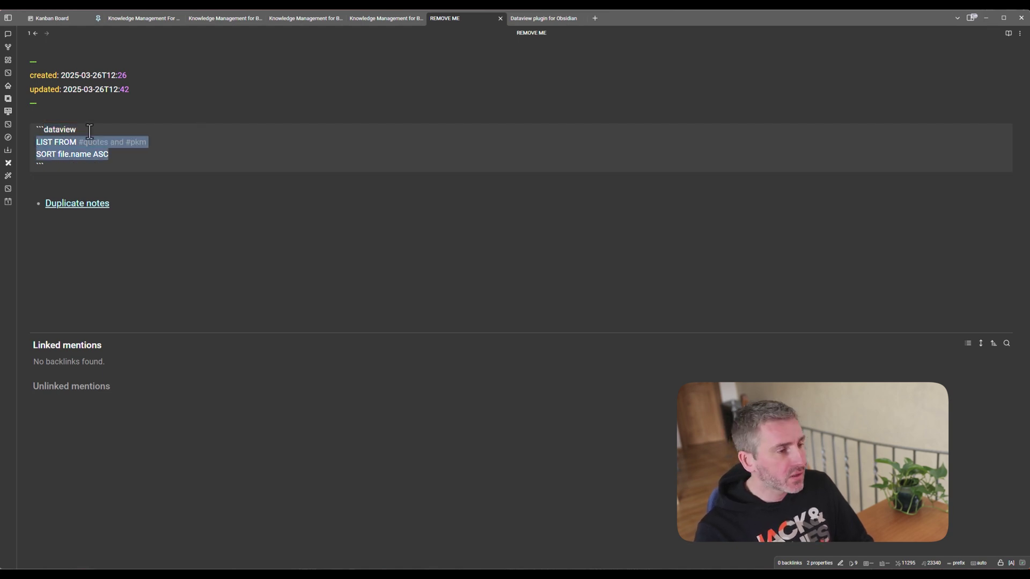
pyautogui.moveTo(36, 142); pyautogui.dragTo(126, 142)
pyautogui.doubleClick(64, 142)
pyautogui.click(93, 146)
# Point out the #quotes and #pkm tags and the SORT file.name ASC ordering.
pyautogui.click(124, 142)
pyautogui.click(62, 154)
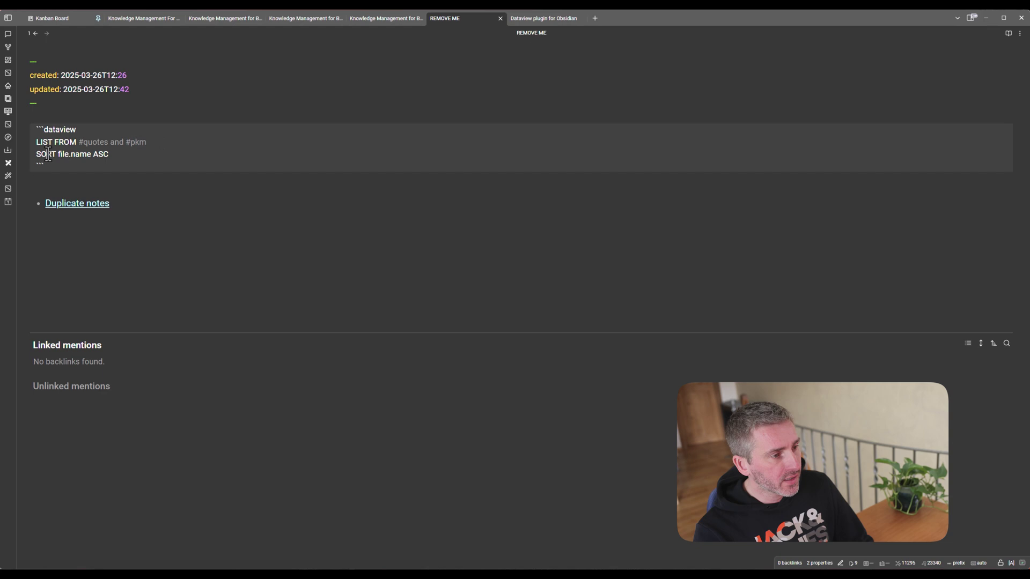
pyautogui.doubleClick(47, 154)
pyautogui.click(75, 154)
pyautogui.moveTo(91, 154); pyautogui.dragTo(68, 155)
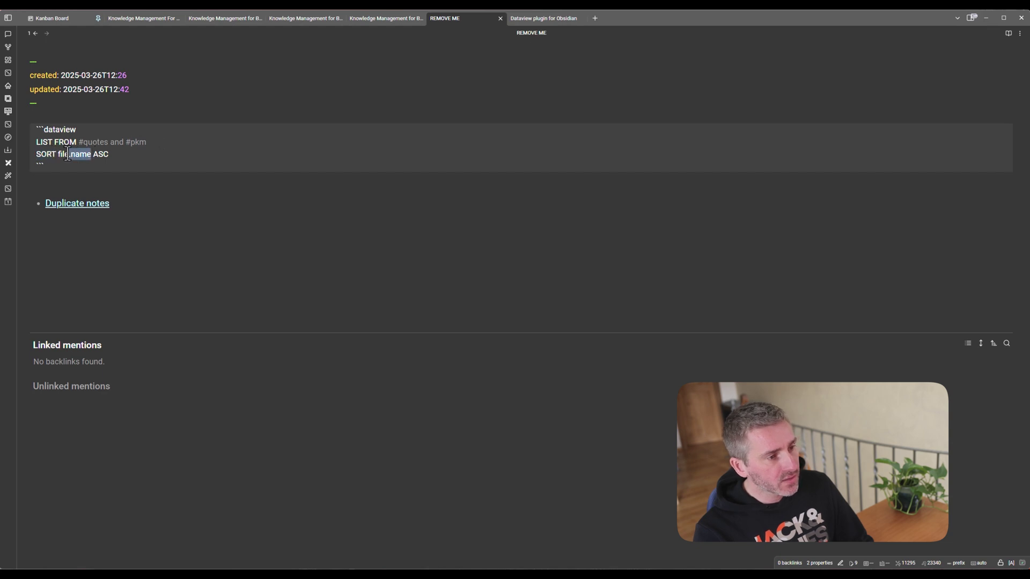
pyautogui.doubleClick(100, 154)
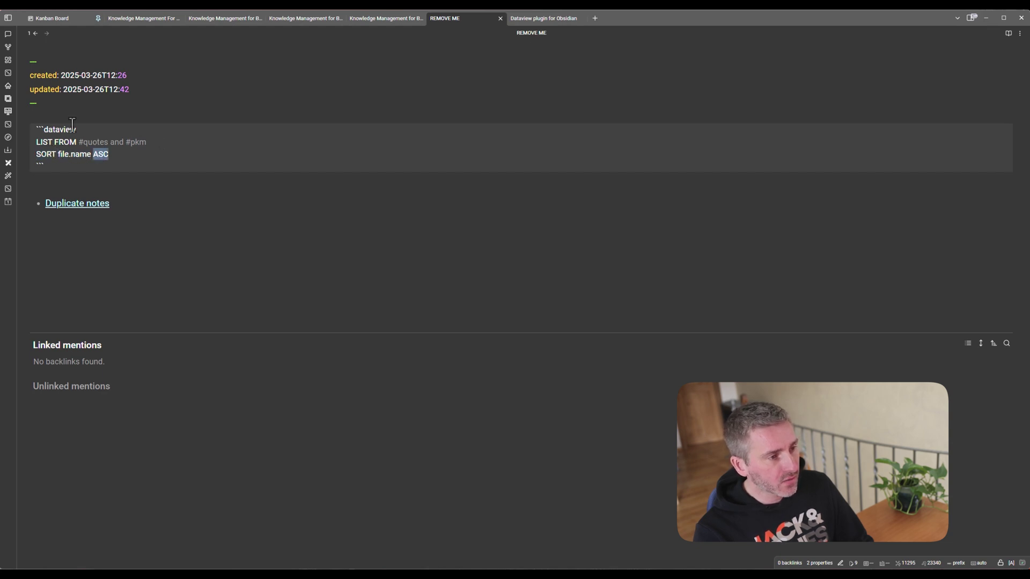
pyautogui.click(92, 142)
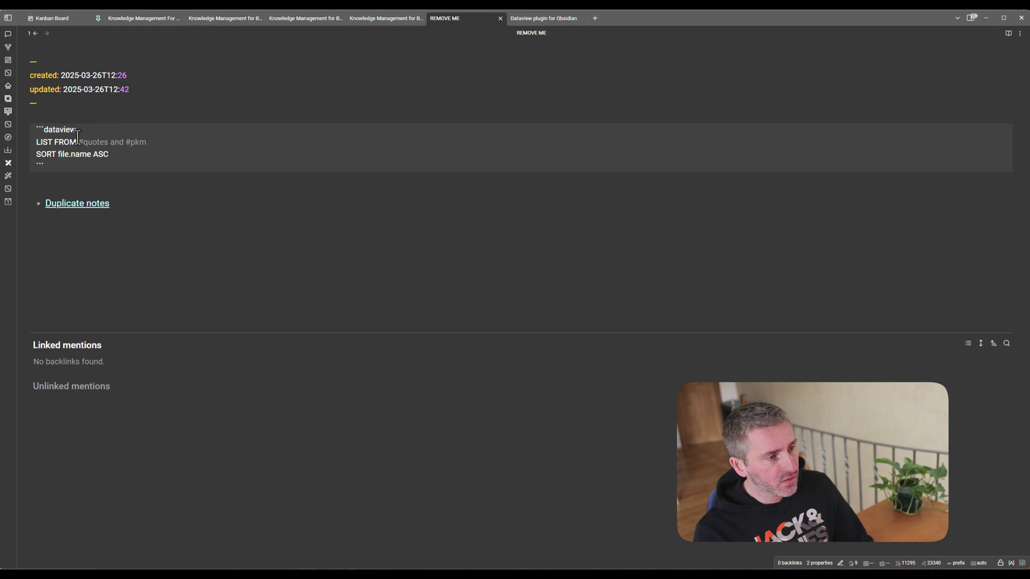
# Render the query, then open and close the PKM workflow funnel quote note.
pyautogui.click(79, 116)
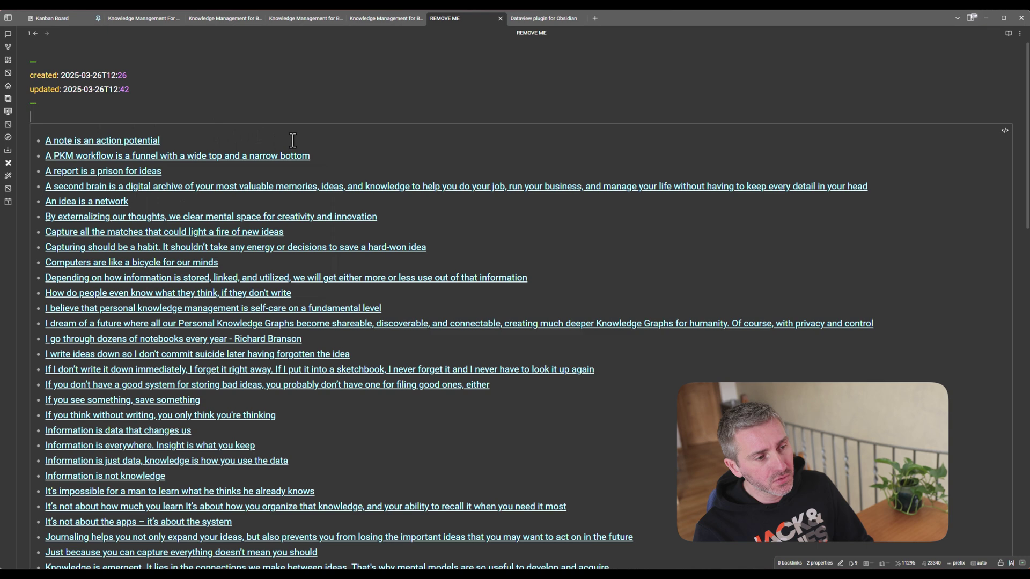
pyautogui.keyDown('ctrl'); pyautogui.click(287, 161); pyautogui.keyUp('ctrl')
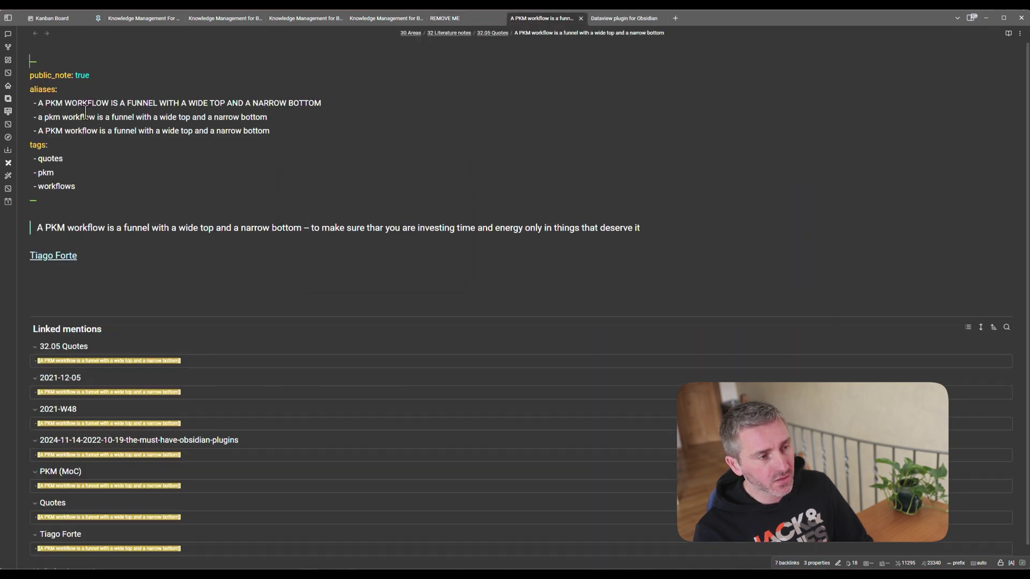
pyautogui.doubleClick(46, 172)
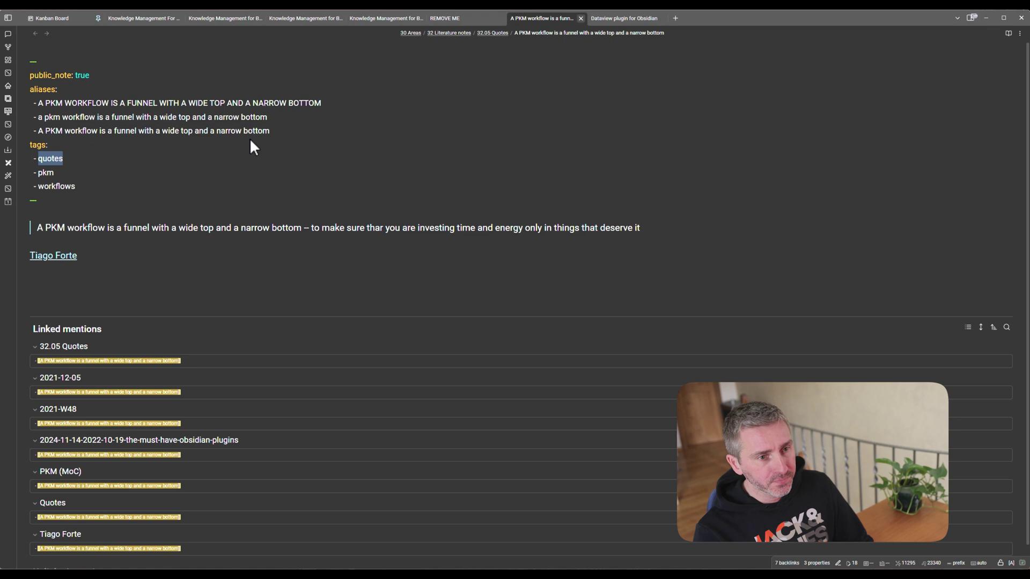
pyautogui.hotkey('ctrl', 'w')
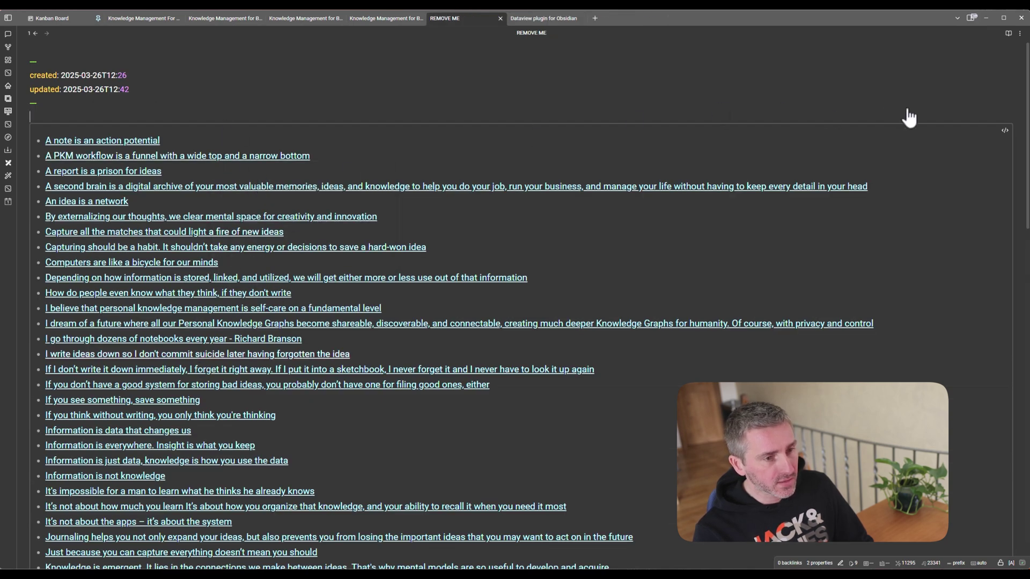
# Walk through the 10 Meta/10.04 Maintenance path and LIMIT 5 line, then render three links.
pyautogui.click(1003, 130)
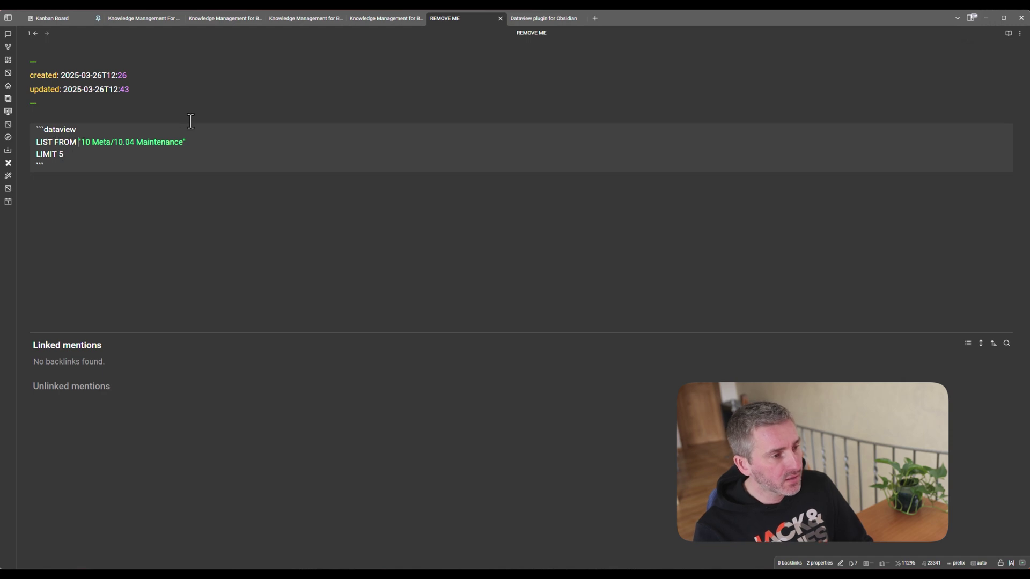
pyautogui.hotkey('shift', 'End')
pyautogui.click(102, 143)
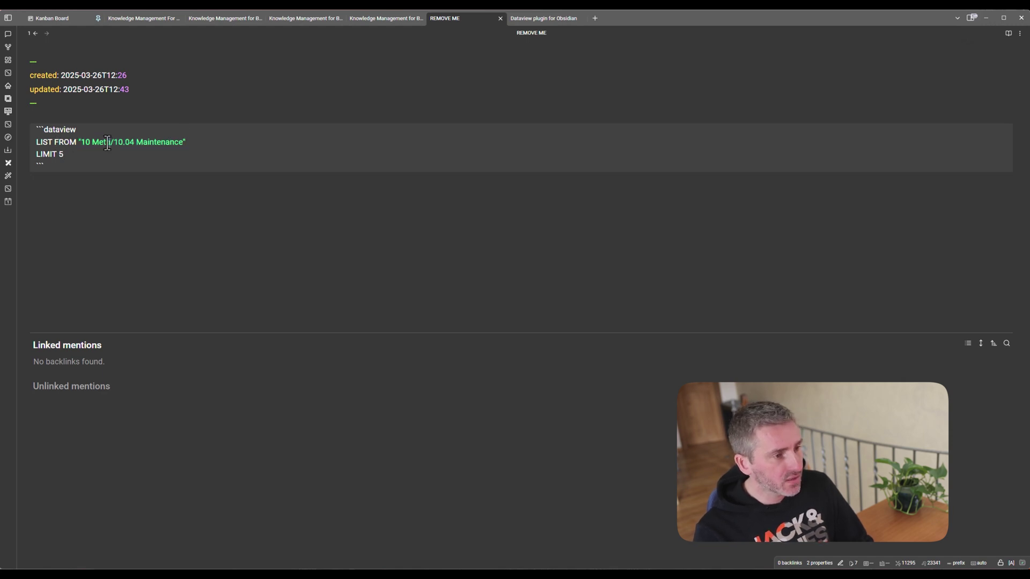
pyautogui.doubleClick(107, 143)
pyautogui.moveTo(136, 142); pyautogui.dragTo(181, 143)
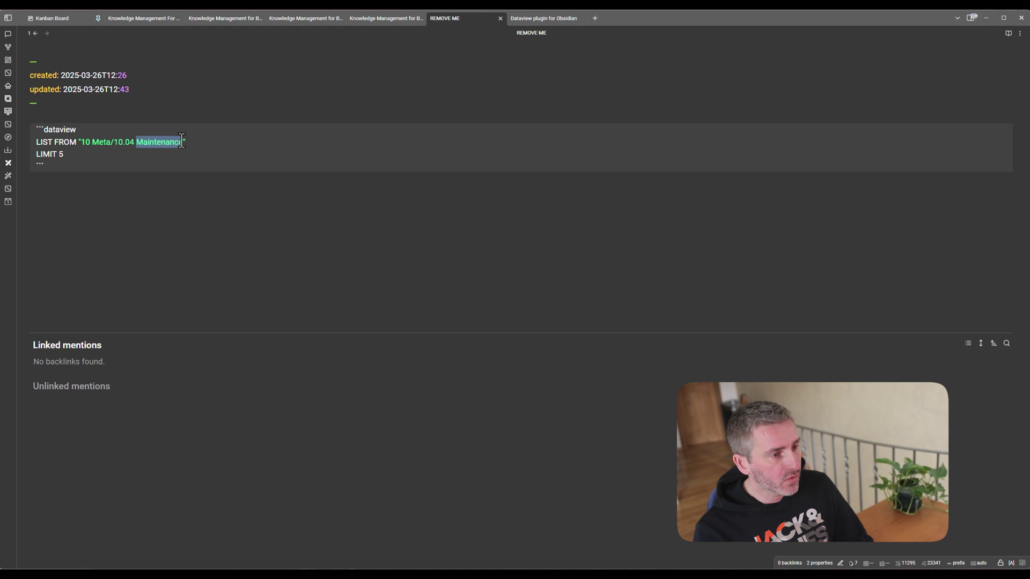
pyautogui.click(78, 154)
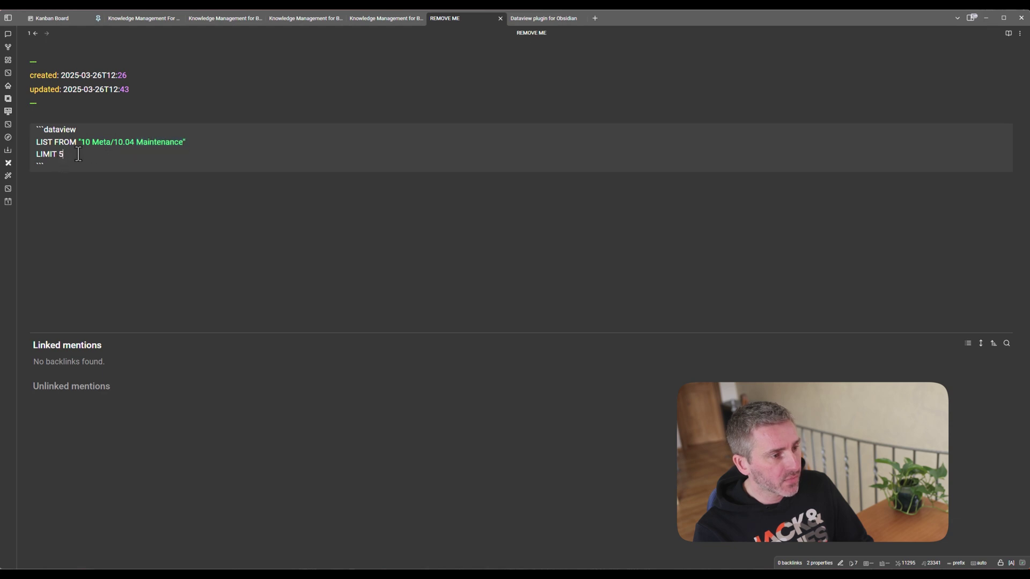
pyautogui.hotkey('shift', 'Home')
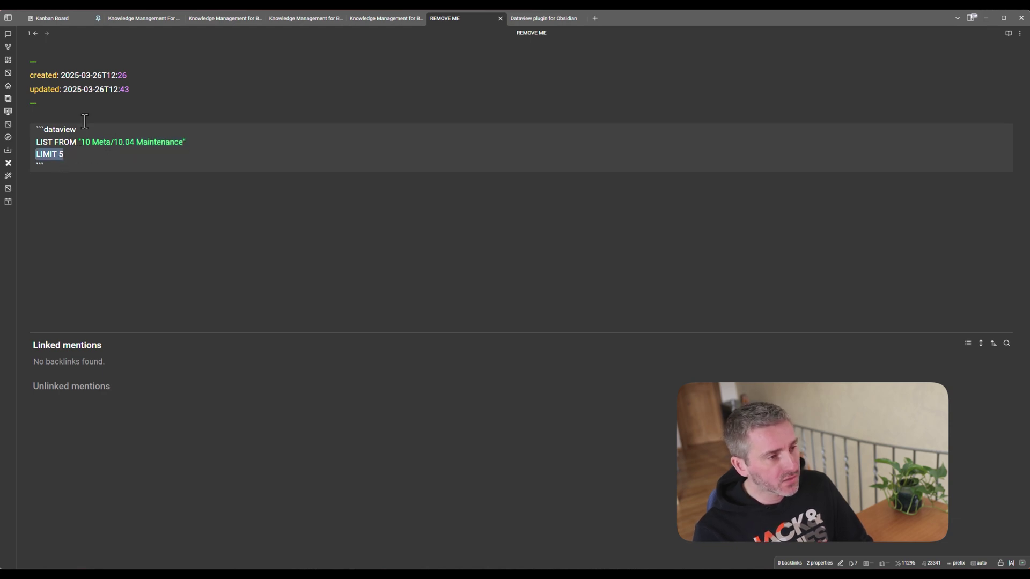
pyautogui.click(87, 116)
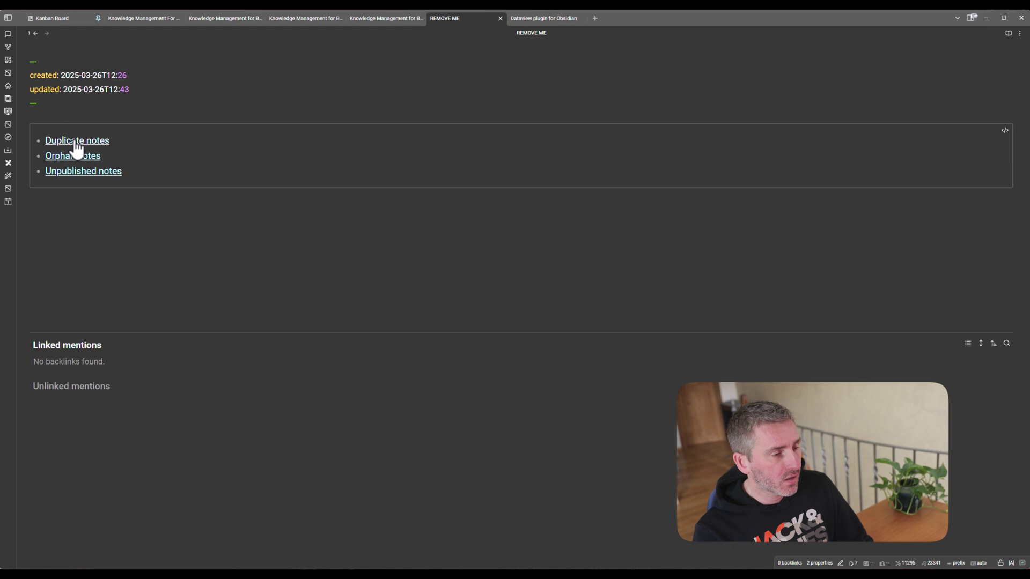
# Change the LIMIT value from 5 to 2 and re-render the query.
pyautogui.click(1003, 130)
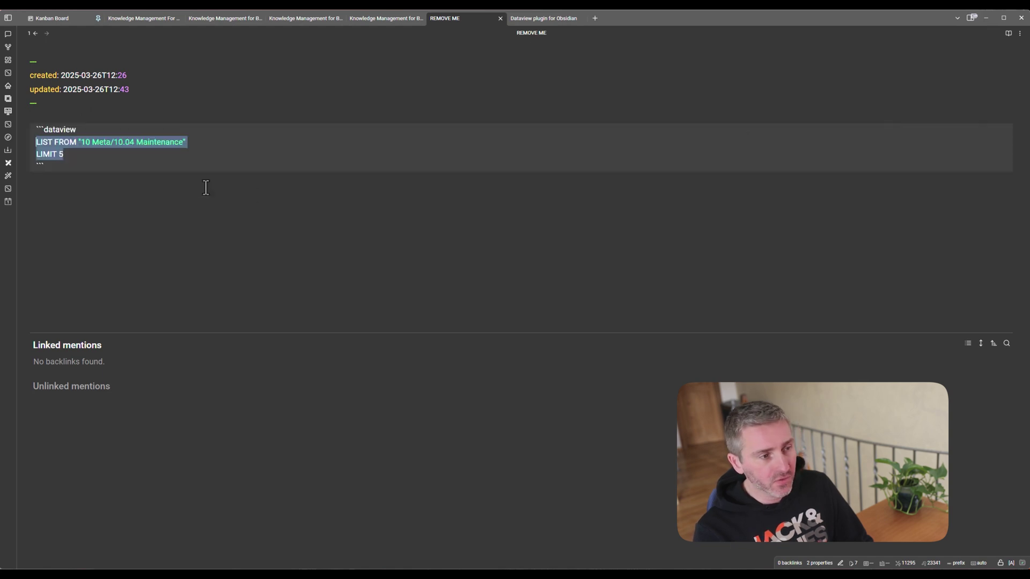
pyautogui.click(102, 155)
pyautogui.press('BackSpace')
pyautogui.write('2')
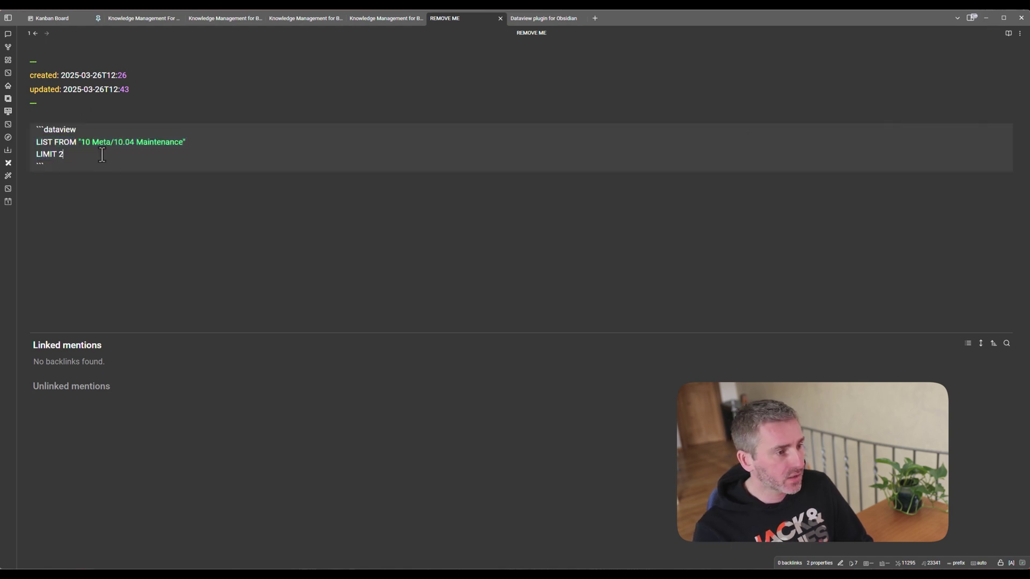
pyautogui.click(128, 117)
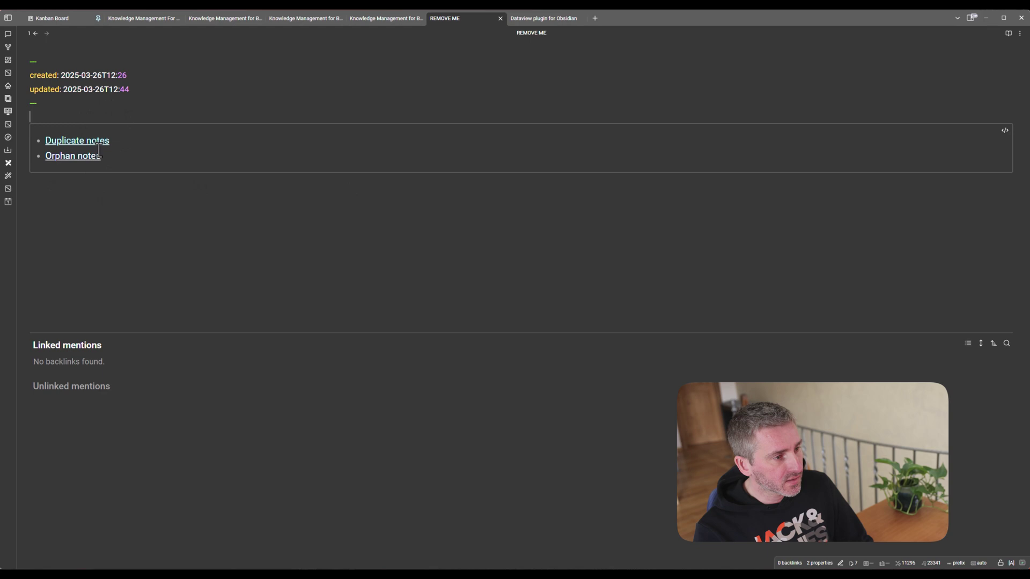
pyautogui.moveTo(999, 137)
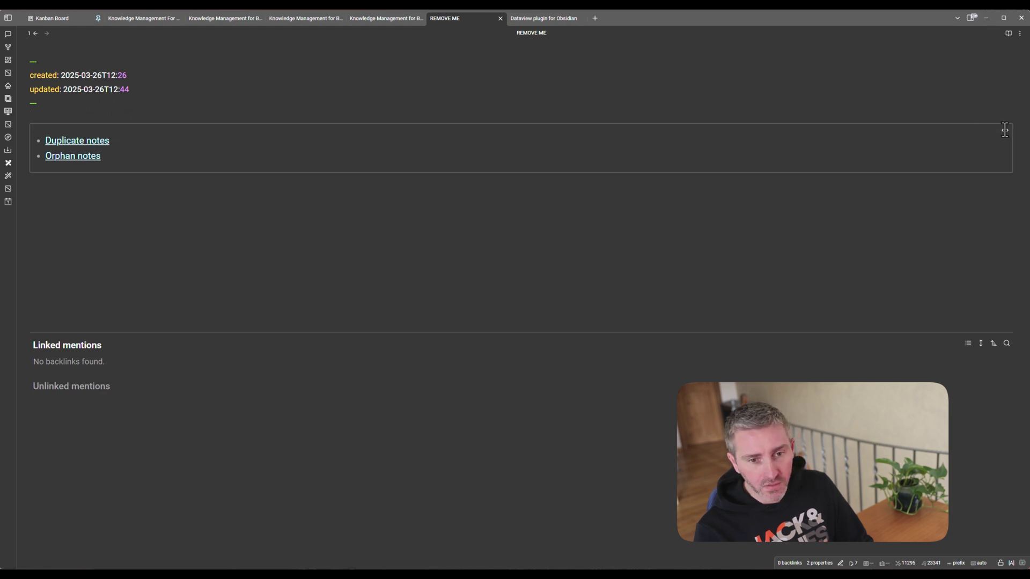
# In the Dataview plugin note, add = after the $ in the dv.list example.
pyautogui.hotkey('ctrl', 'Tab')
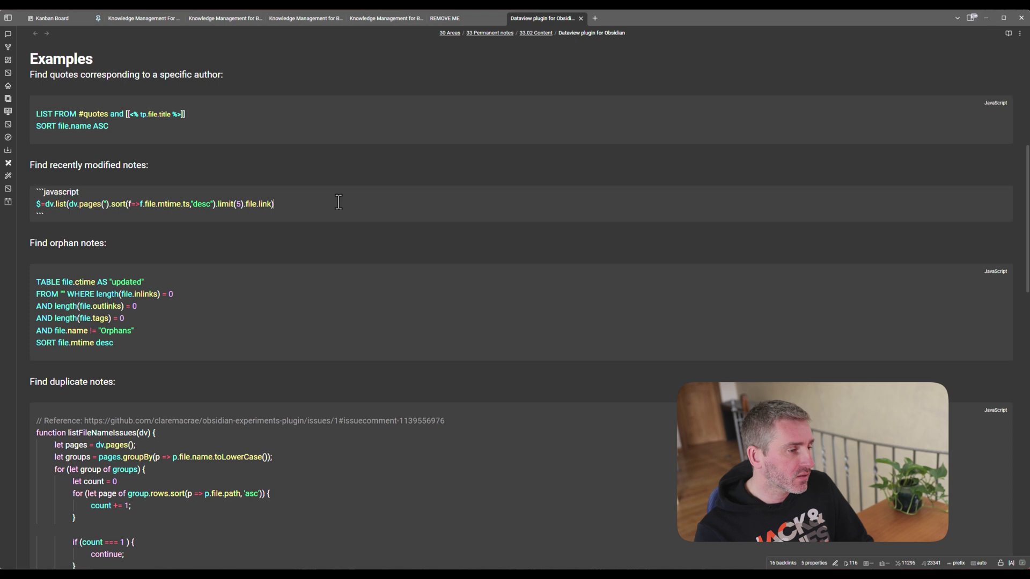
pyautogui.hotkey('shift', 'Down')
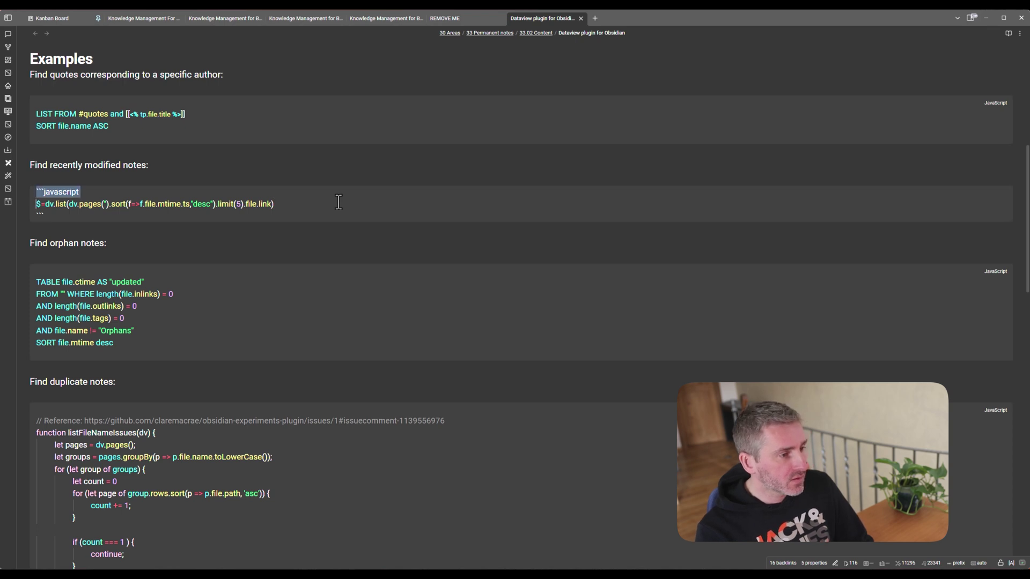
pyautogui.hotkey('shift', 'Down')
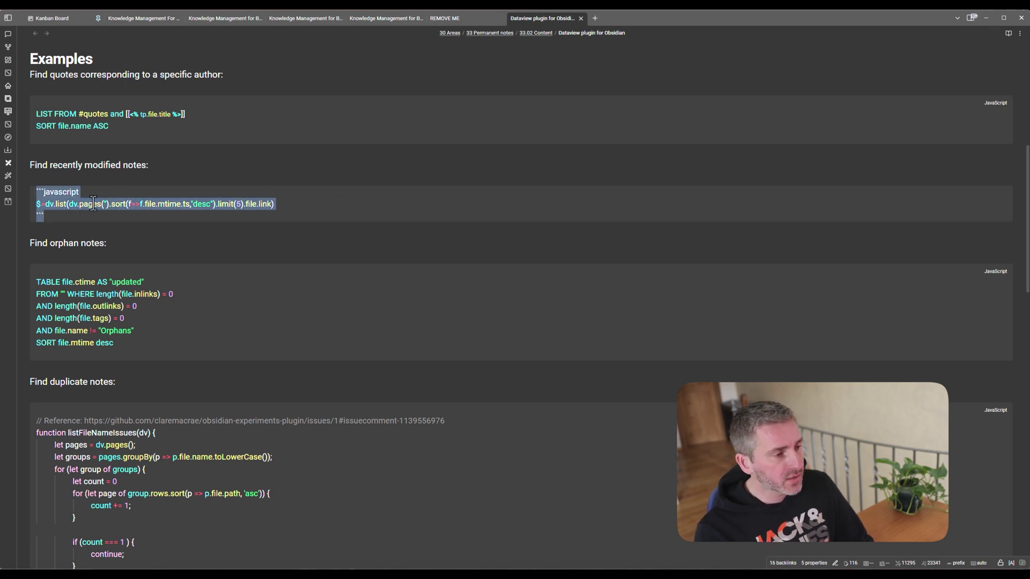
pyautogui.click(43, 204)
pyautogui.write('=')
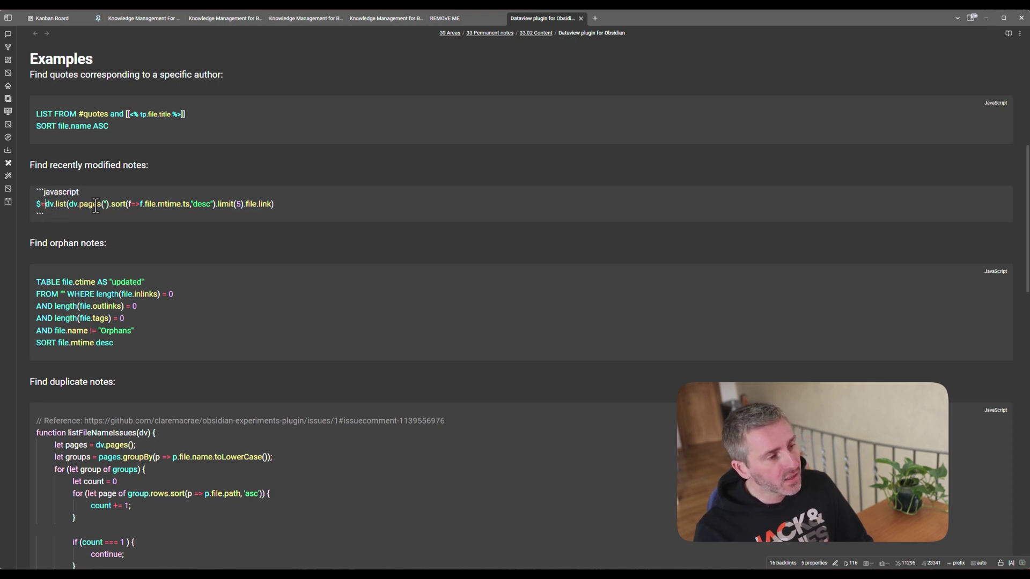
# Walk through the example's dv, pages, .sort( desc and .limit(5) parts.
pyautogui.hotkey('ctrl', 'shift', 'Right')
pyautogui.hotkey('ctrl', 'shift', 'Right')
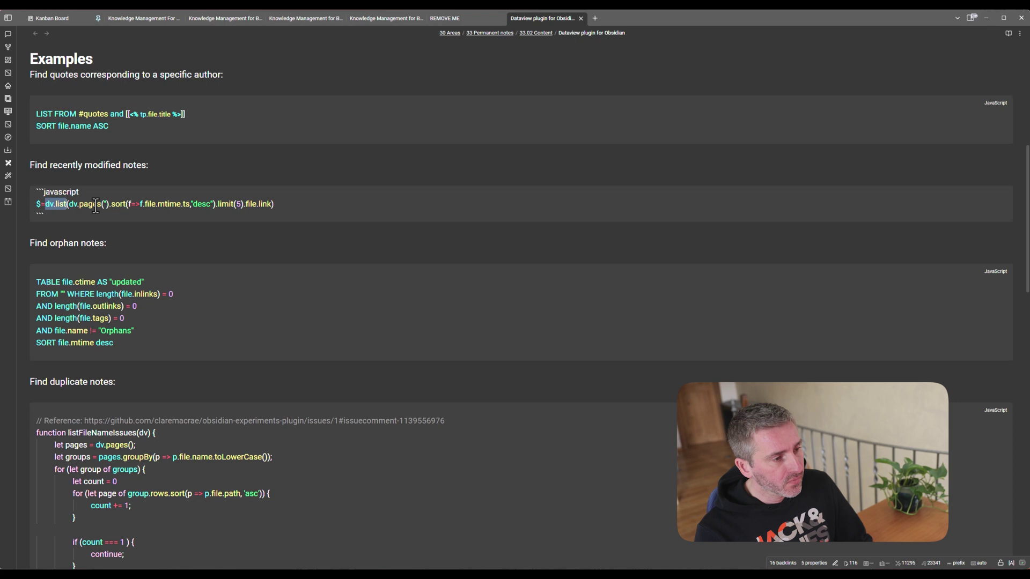
pyautogui.doubleClick(92, 206)
pyautogui.moveTo(109, 203); pyautogui.dragTo(181, 203)
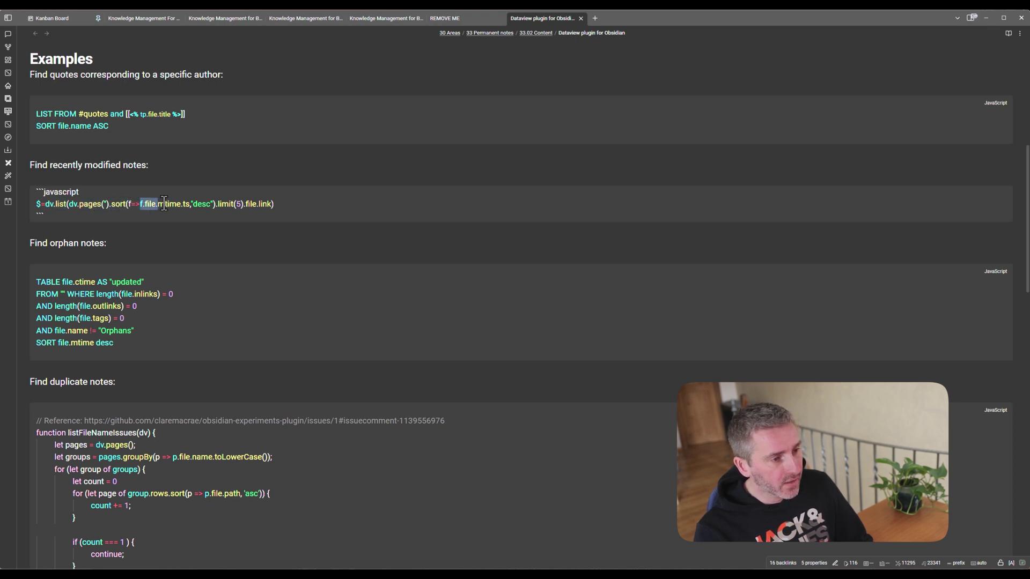
pyautogui.doubleClick(198, 204)
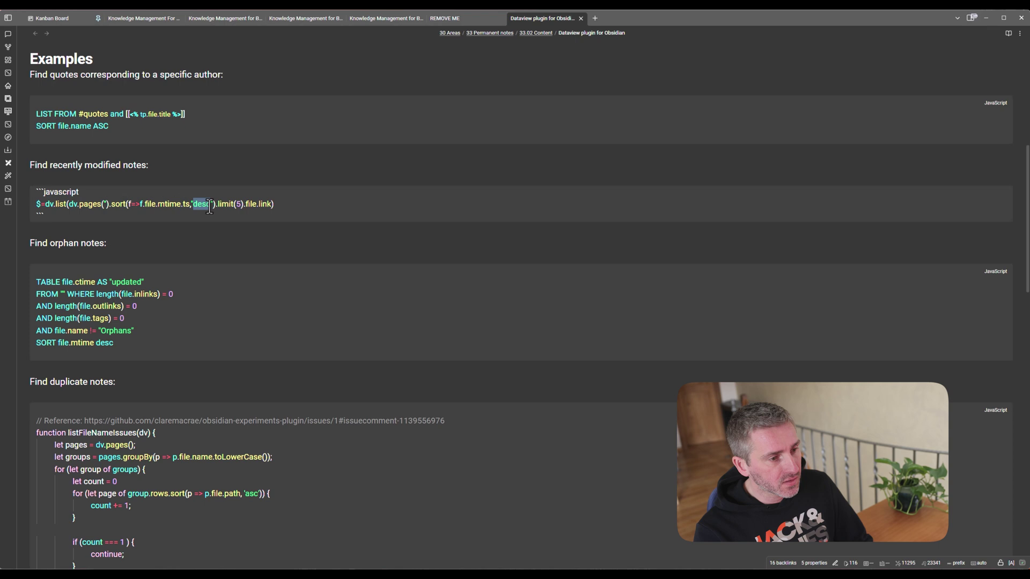
pyautogui.click(214, 204)
pyautogui.moveTo(216, 204); pyautogui.dragTo(274, 204)
pyautogui.click(248, 203)
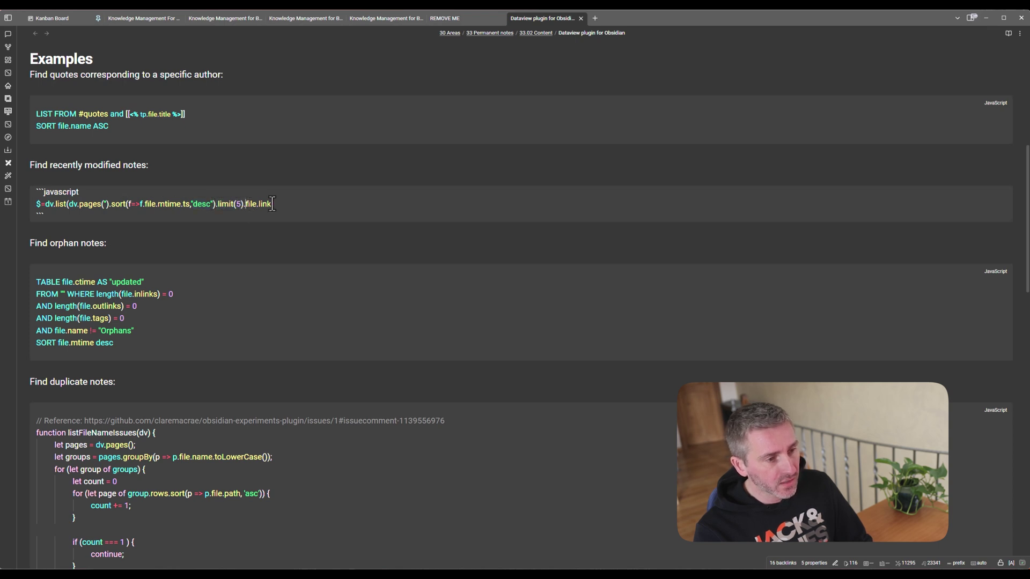
# Select the dv.list line, then highlight the dataviewjs fence and code in REMOVE ME.
pyautogui.press('End')
pyautogui.hotkey('shift', 'Home')
pyautogui.hotkey('ctrl', 'shift', 'Tab')
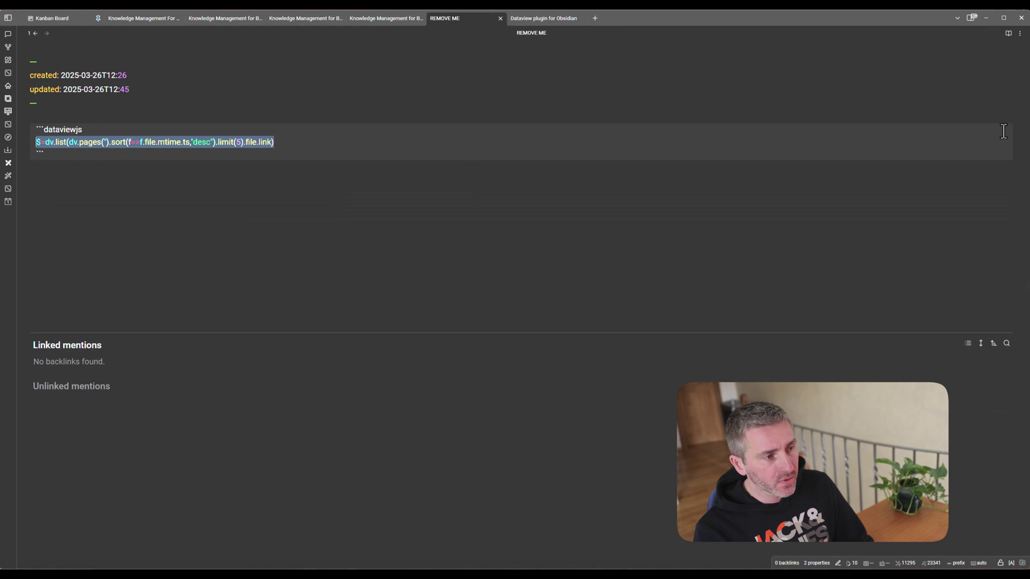
pyautogui.click(111, 131)
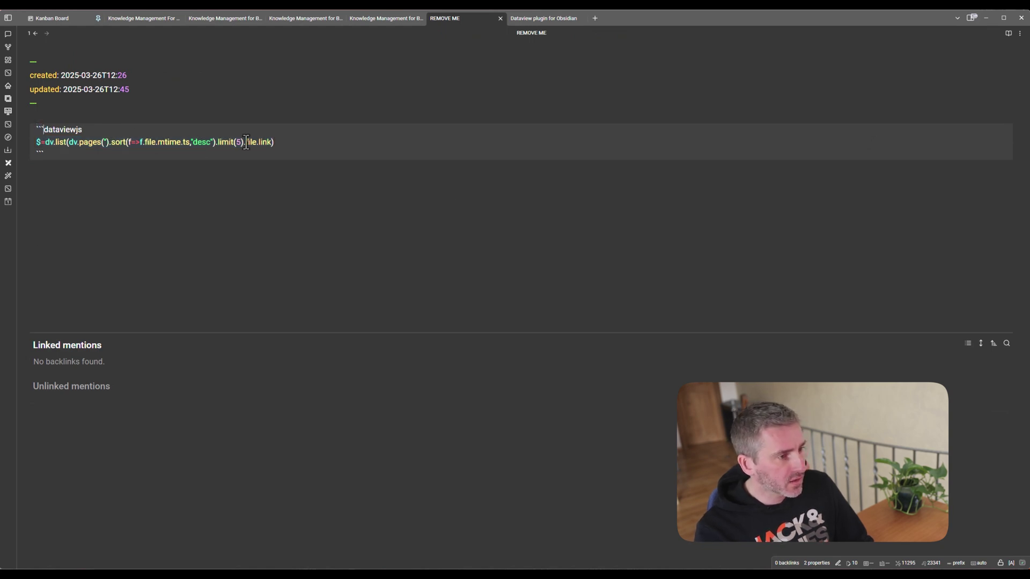
pyautogui.hotkey('ctrl', 'shift', 'Left')
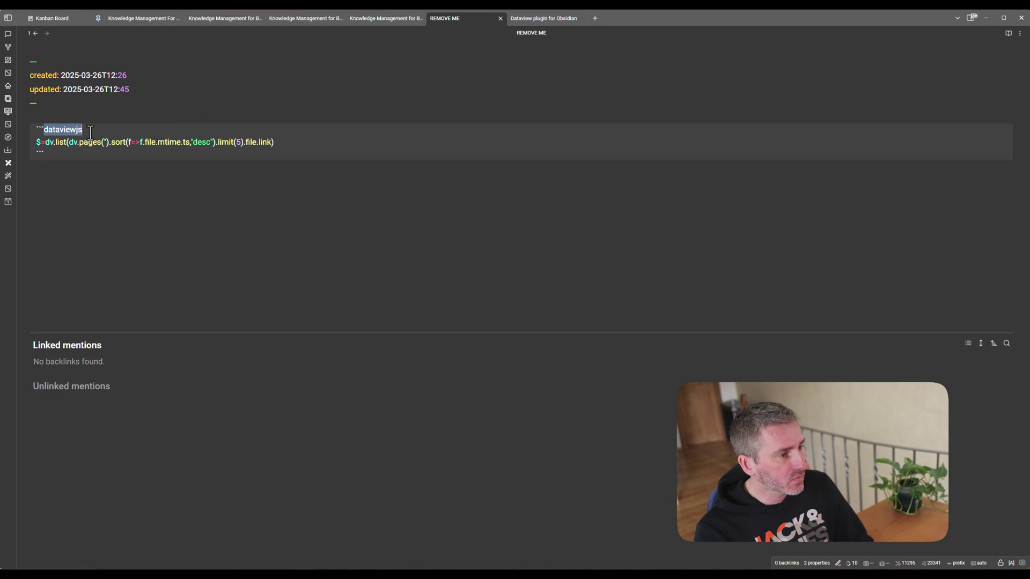
pyautogui.click(86, 130)
pyautogui.moveTo(75, 129); pyautogui.dragTo(82, 129)
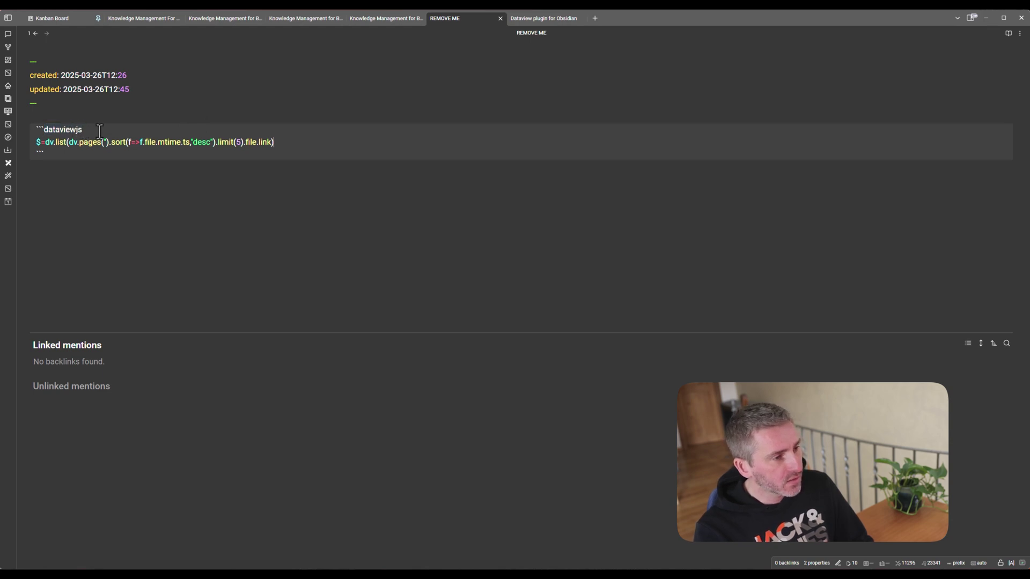
pyautogui.tripleClick(71, 142)
pyautogui.hotkey('ctrl', 'c')
pyautogui.click(48, 154)
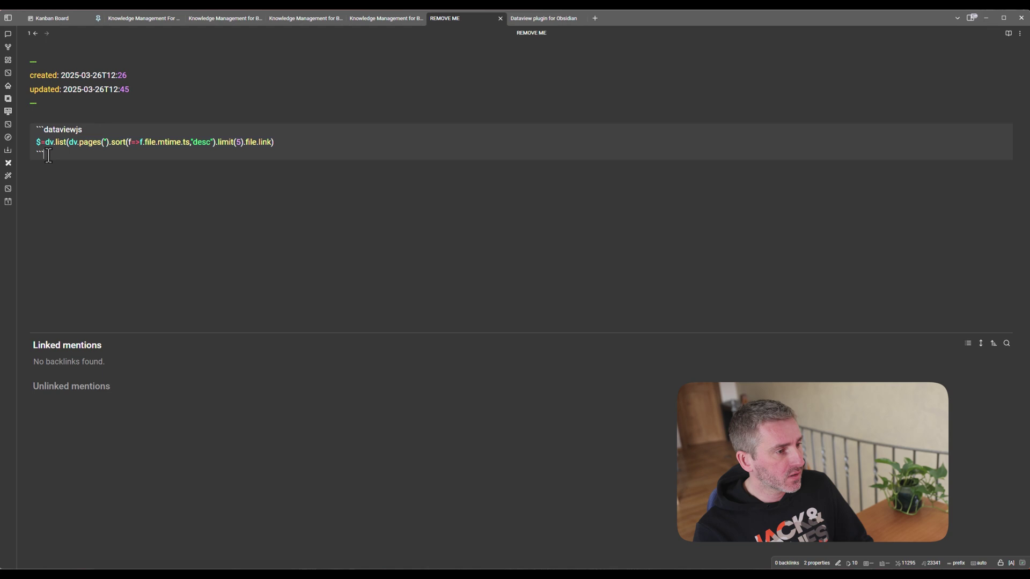
pyautogui.doubleClick(48, 154)
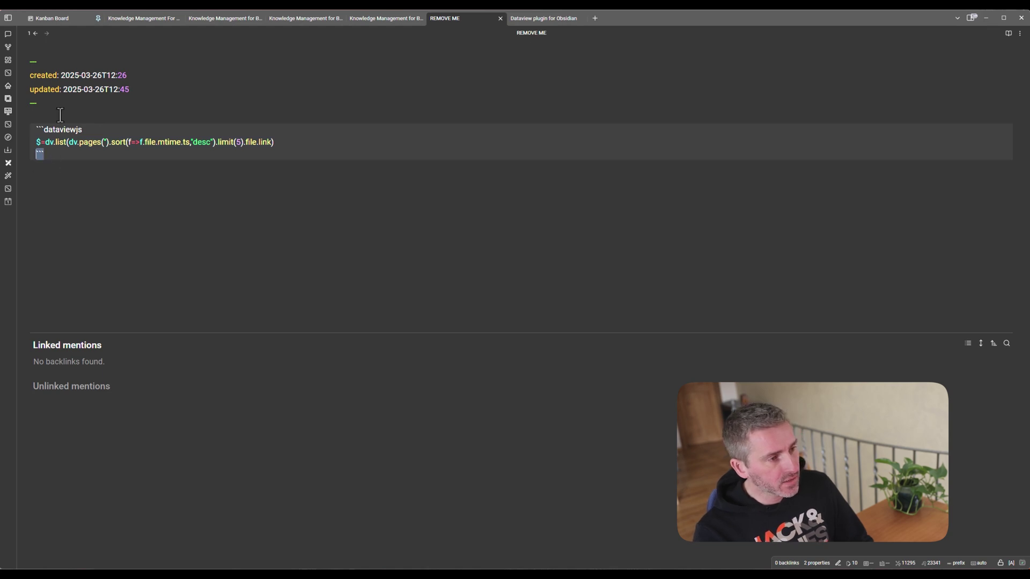
# Render the five recent note links, then paste the dataview TABLE query over the code.
pyautogui.click(103, 107)
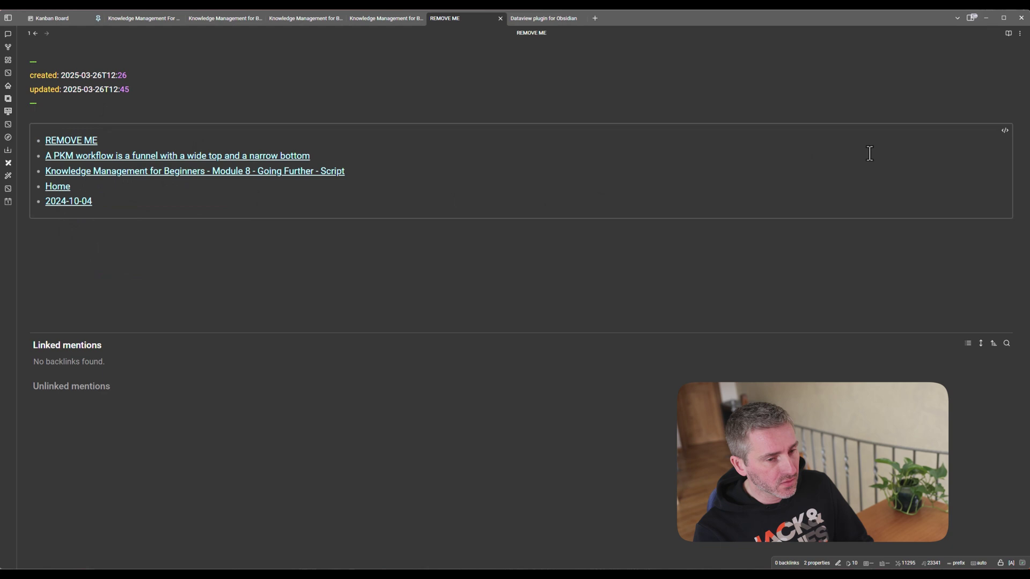
pyautogui.click(1003, 130)
pyautogui.hotkey('ctrl', 'v')
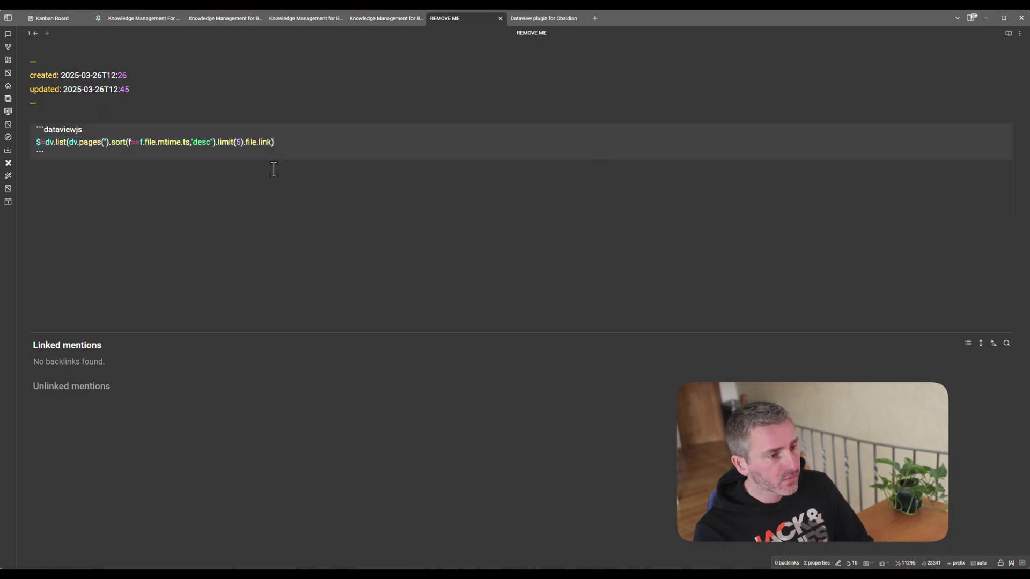
# Highlight TABLE, the file.mtime column, its Updated on label and the empty FROM quotes.
pyautogui.hotkey('ctrl', 'shift', 'Right')
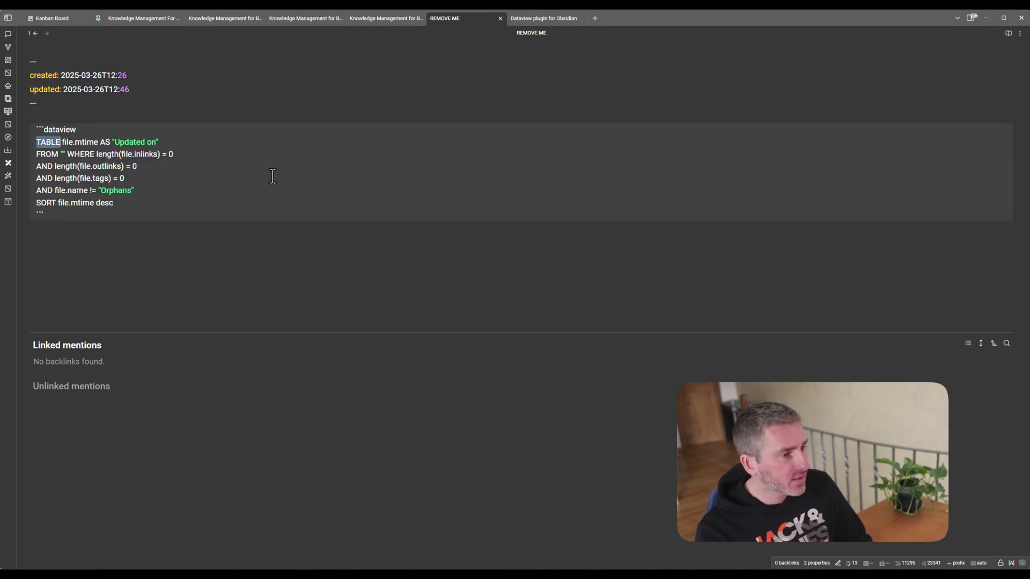
pyautogui.press('Right')
pyautogui.press('Right')
pyautogui.hotkey('shift', 'Right')
pyautogui.hotkey('shift', 'Right')
pyautogui.hotkey('shift', 'Right')
pyautogui.hotkey('shift', 'Right')
pyautogui.hotkey('shift', 'Right')
pyautogui.hotkey('shift', 'Right')
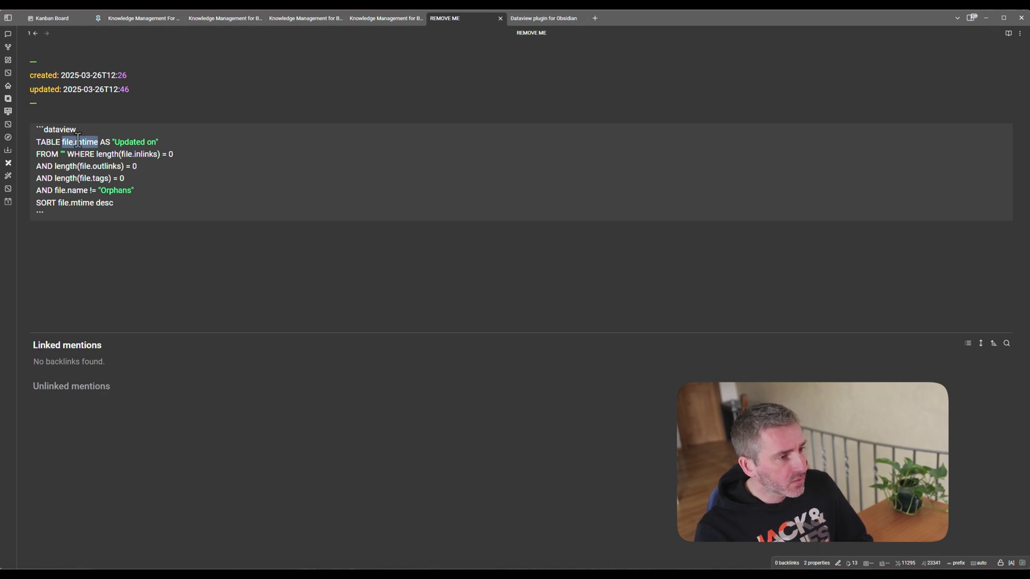
pyautogui.press('Right')
pyautogui.press('Right')
pyautogui.press('Right')
pyautogui.hotkey('shift', 'Right')
pyautogui.hotkey('shift', 'Right')
pyautogui.hotkey('shift', 'Right')
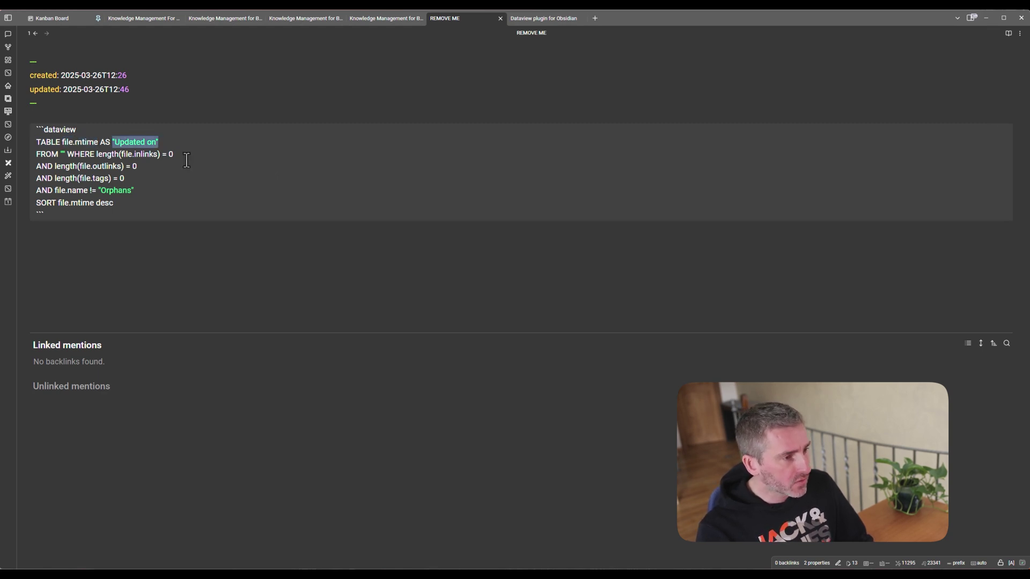
pyautogui.moveTo(59, 153); pyautogui.dragTo(66, 154)
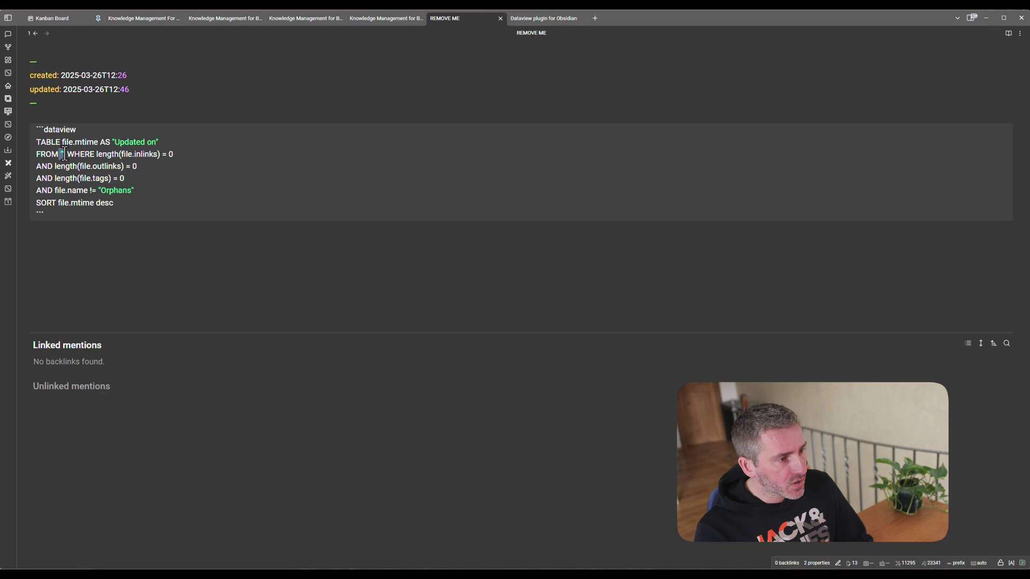
pyautogui.click(62, 154)
pyautogui.click(74, 155)
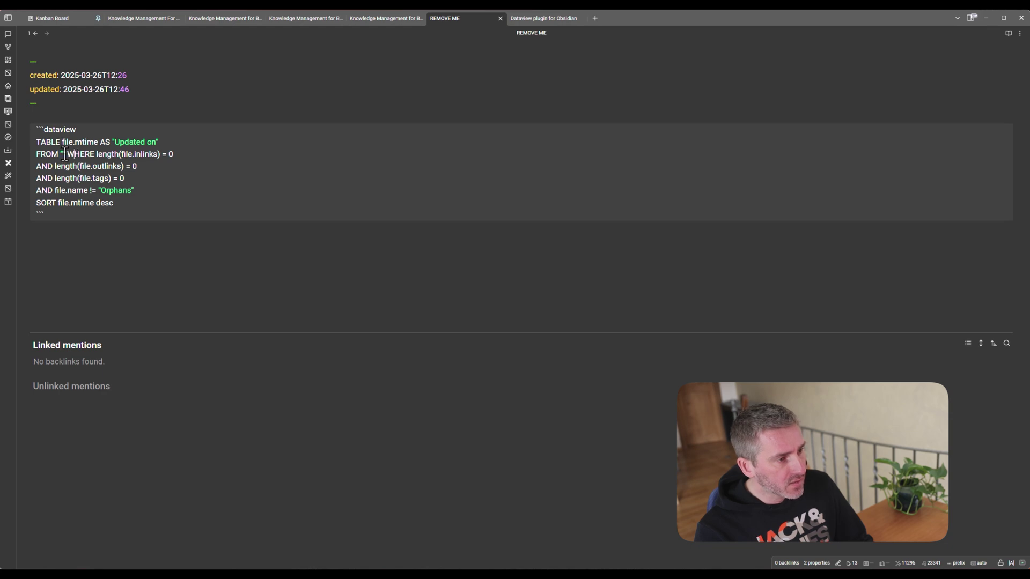
# Explain the inlinks, outlinks, tags and Orphans conditions and SORT, then render the 95-file table.
pyautogui.hotkey('ctrl', 'shift', 'Right')
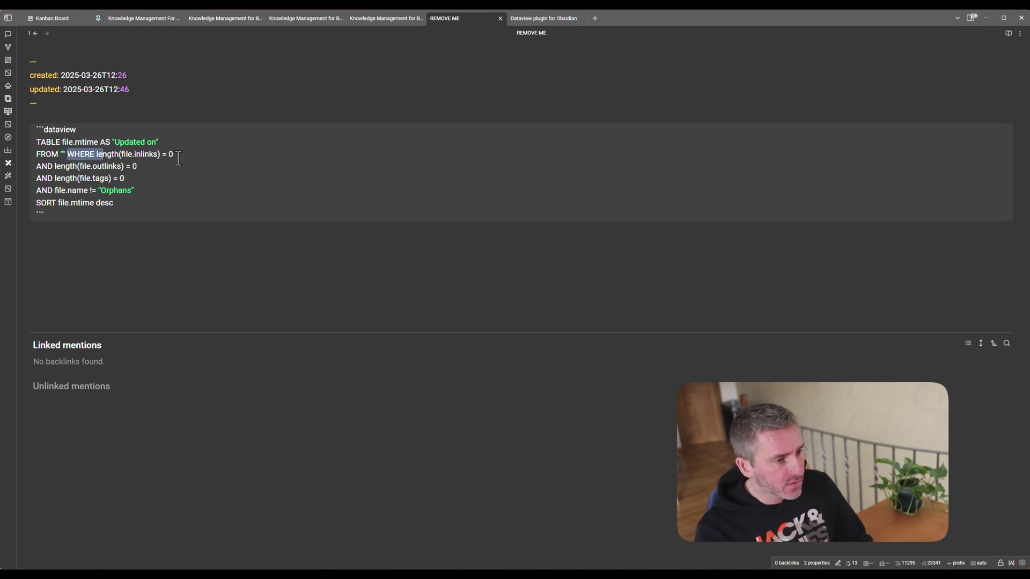
pyautogui.hotkey('ctrl', 'shift', 'Right')
pyautogui.hotkey('ctrl', 'shift', 'Right')
pyautogui.hotkey('ctrl', 'shift', 'Right')
pyautogui.hotkey('ctrl', 'shift', 'Right')
pyautogui.hotkey('ctrl', 'shift', 'Right')
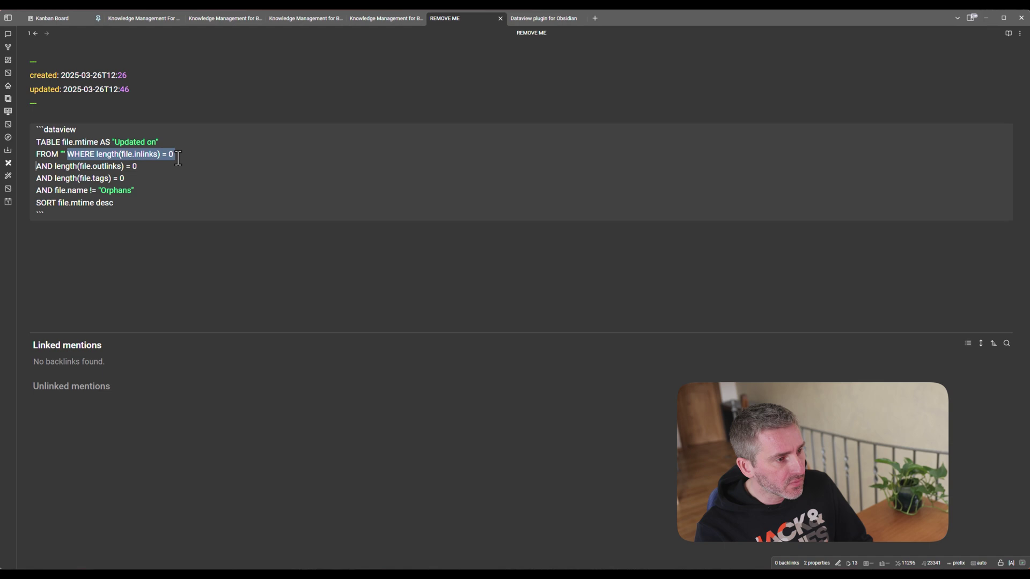
pyautogui.hotkey('shift', 'End')
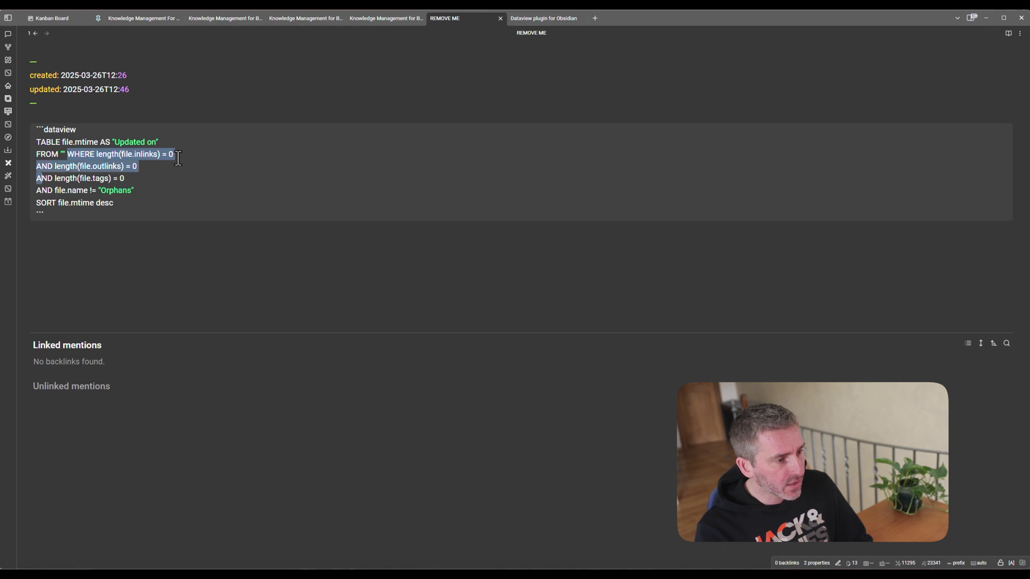
pyautogui.hotkey('shift', 'End')
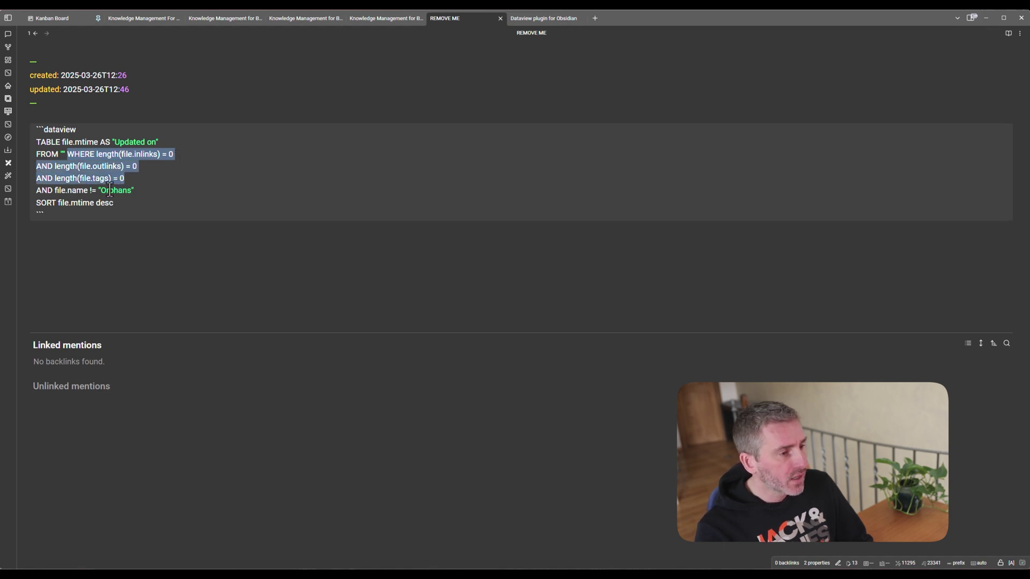
pyautogui.press('Down')
pyautogui.press('End')
pyautogui.hotkey('ctrl', 'shift', 'Left')
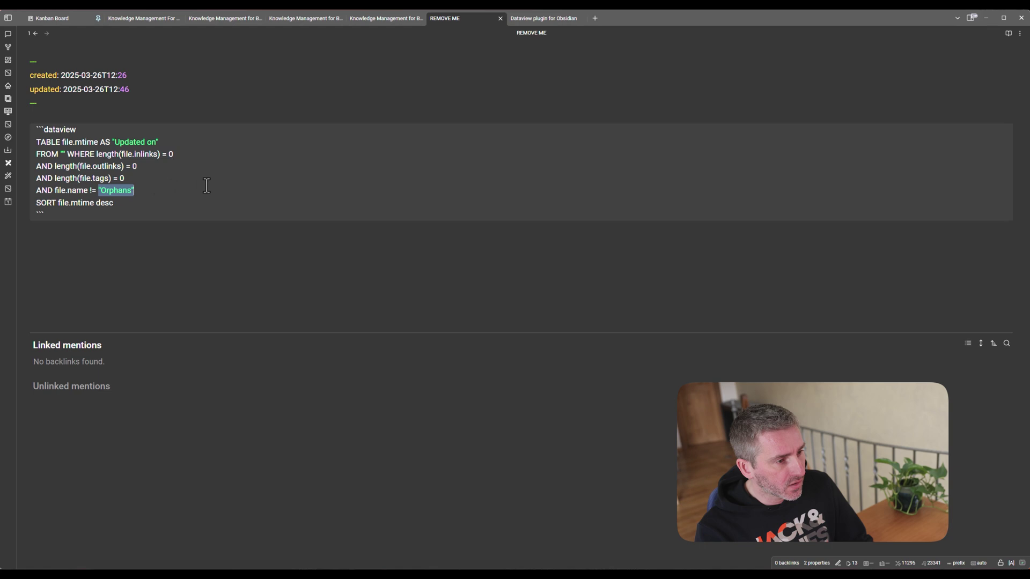
pyautogui.doubleClick(47, 203)
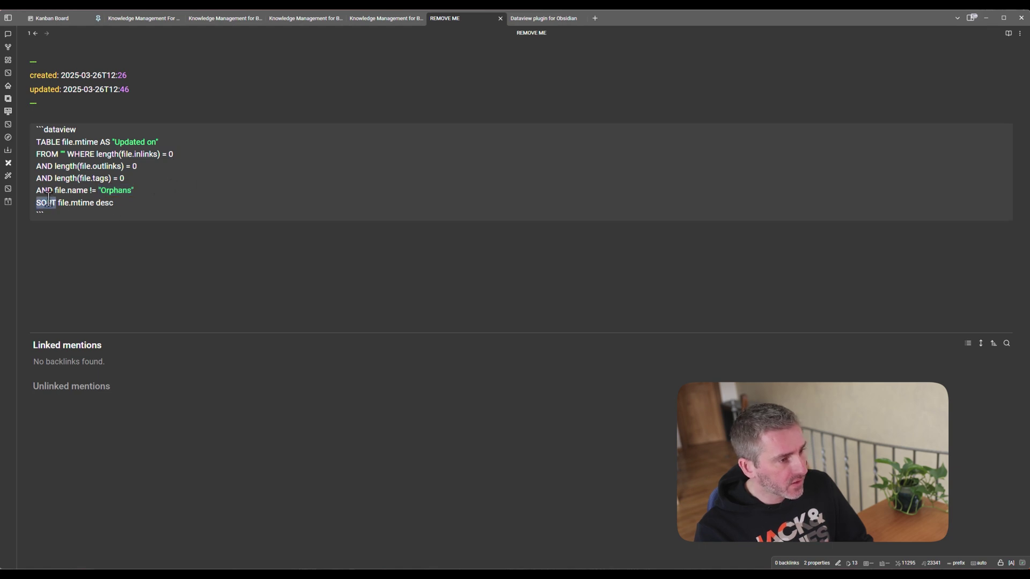
pyautogui.click(78, 204)
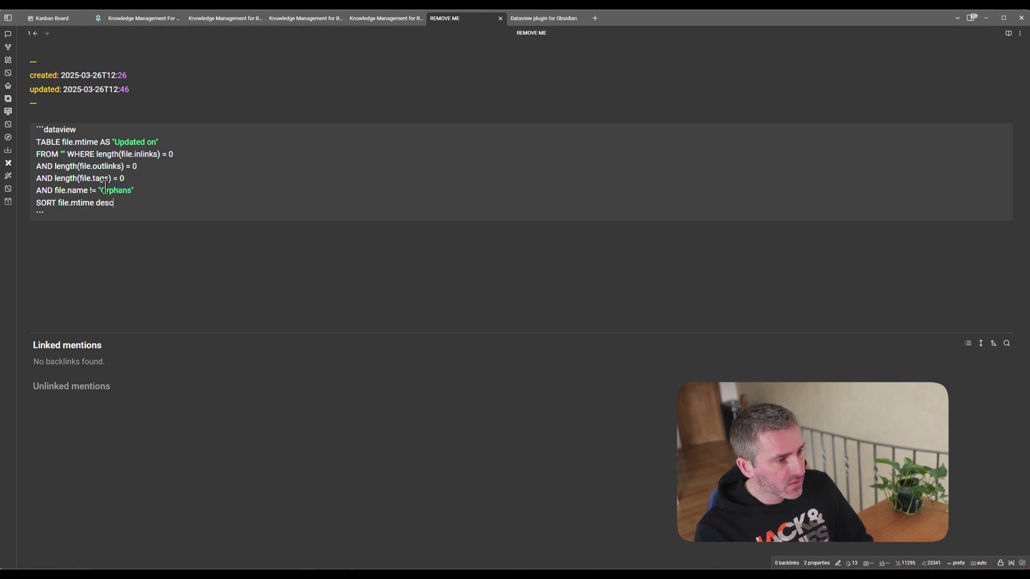
pyautogui.press('Down')
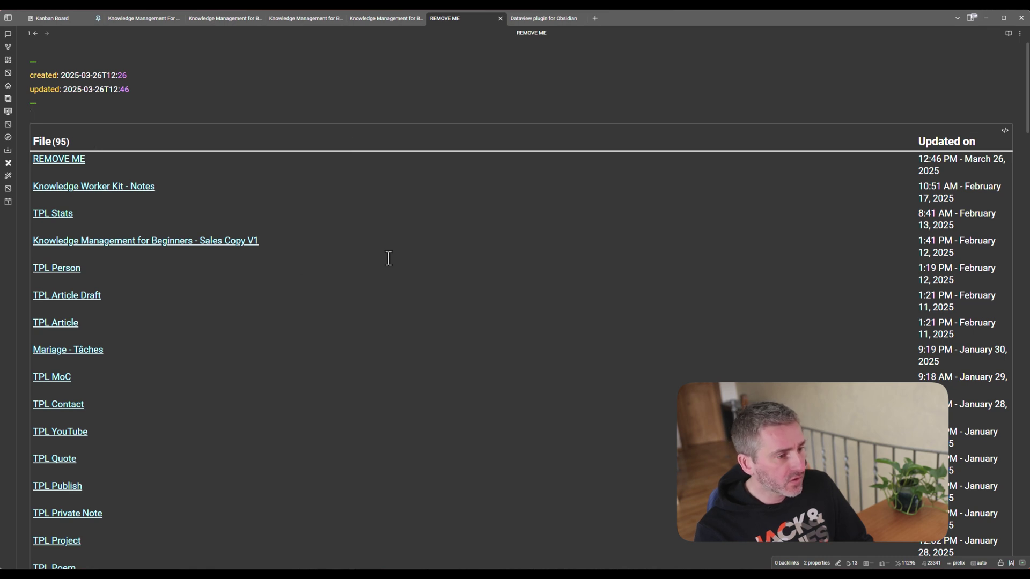
pyautogui.scroll(-1, 443, 234)
pyautogui.scroll(-2, 469, 224)
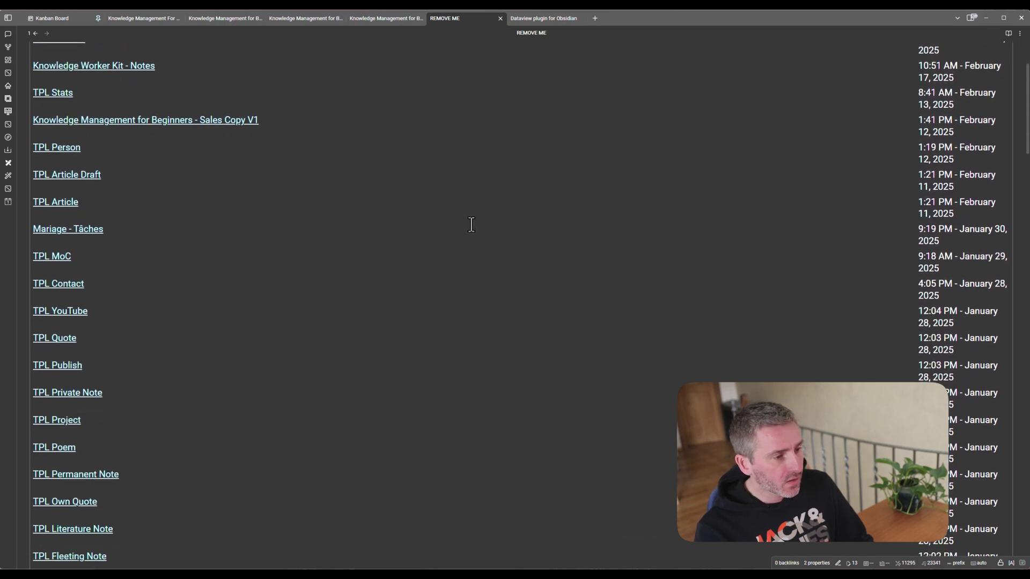
pyautogui.scroll(-1, 471, 223)
pyautogui.scroll(-4, 509, 212)
pyautogui.scroll(-1, 506, 214)
pyautogui.scroll(-1, 481, 244)
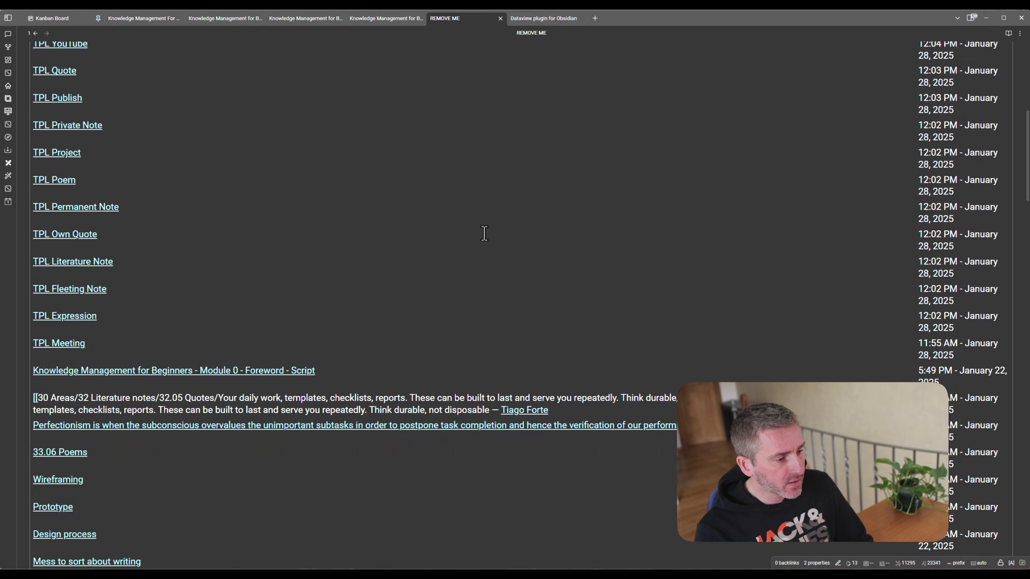
pyautogui.scroll(-4, 481, 241)
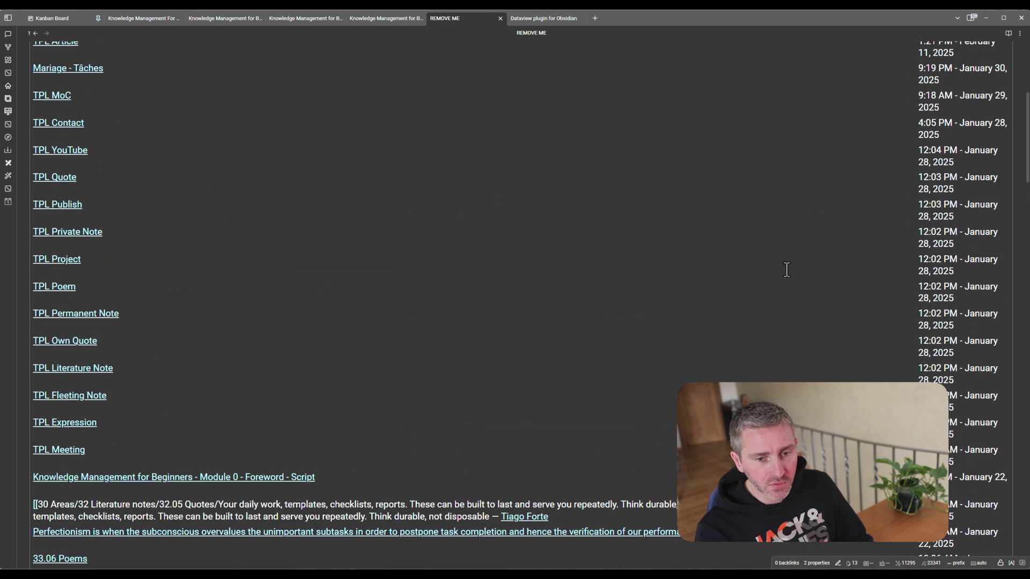
pyautogui.scroll(5, 786, 269)
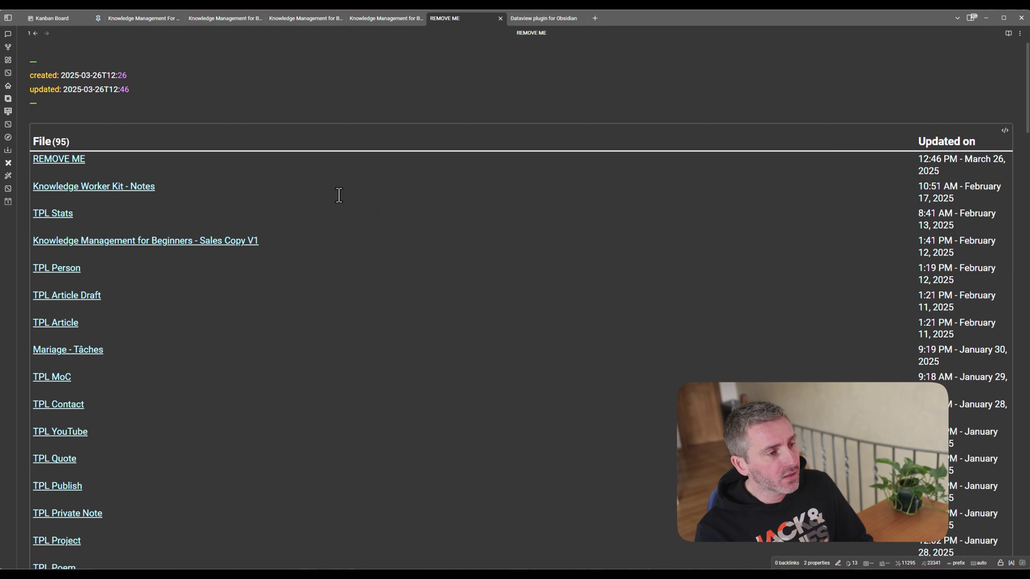
pyautogui.scroll(-6, 193, 230)
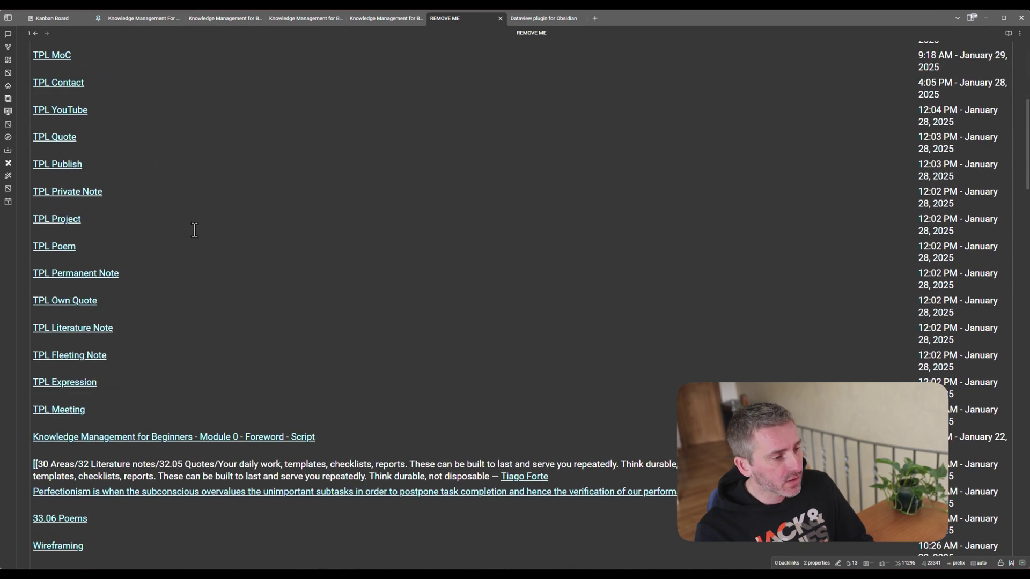
pyautogui.scroll(-10, 197, 221)
pyautogui.scroll(-3, 200, 221)
pyautogui.scroll(4, 204, 221)
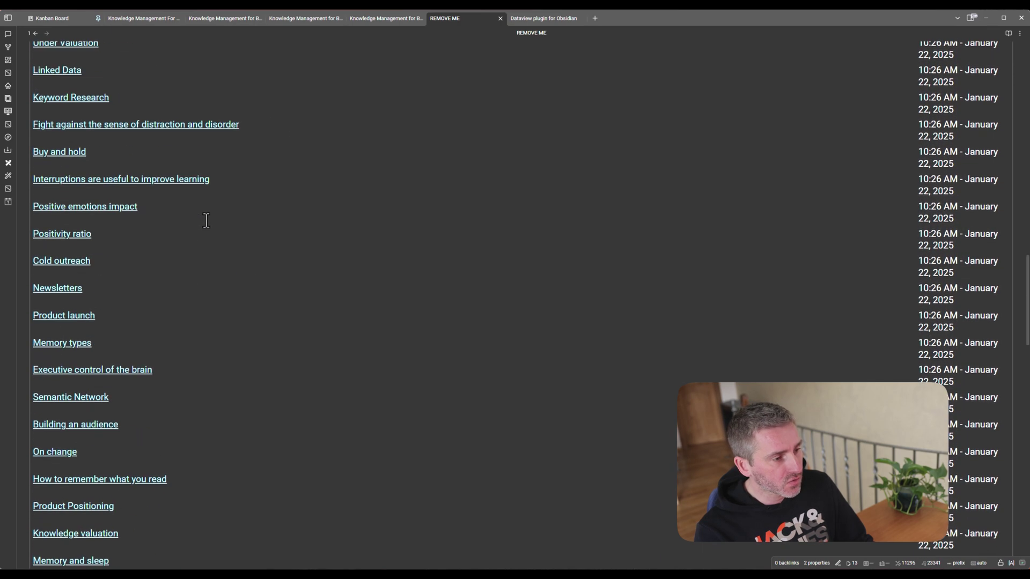
# Reveal the raw dataviewjs source and highlight the listFileNameIssues function and its dv parameter.
pyautogui.press('Down')
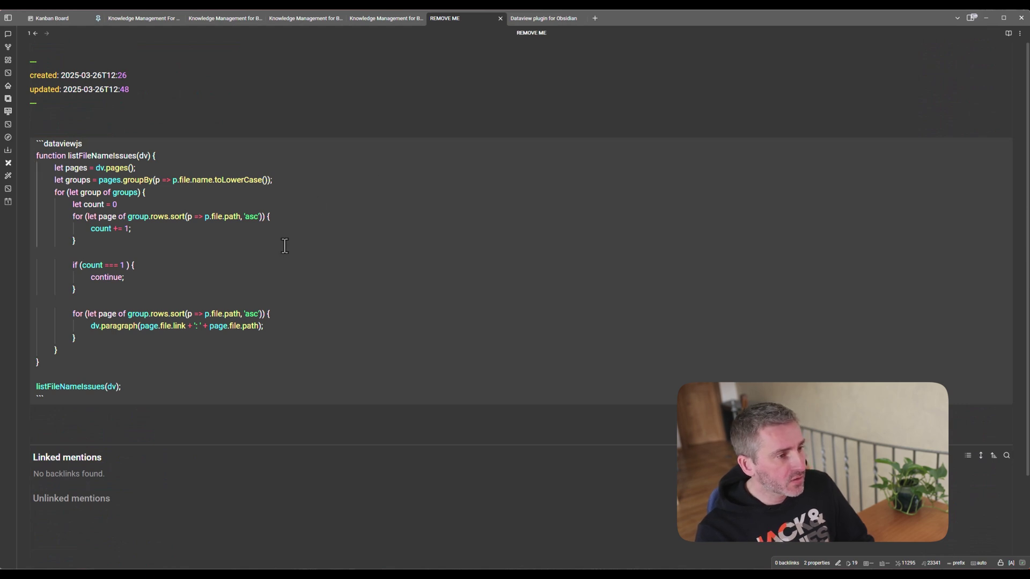
pyautogui.moveTo(73, 371); pyautogui.dragTo(37, 156)
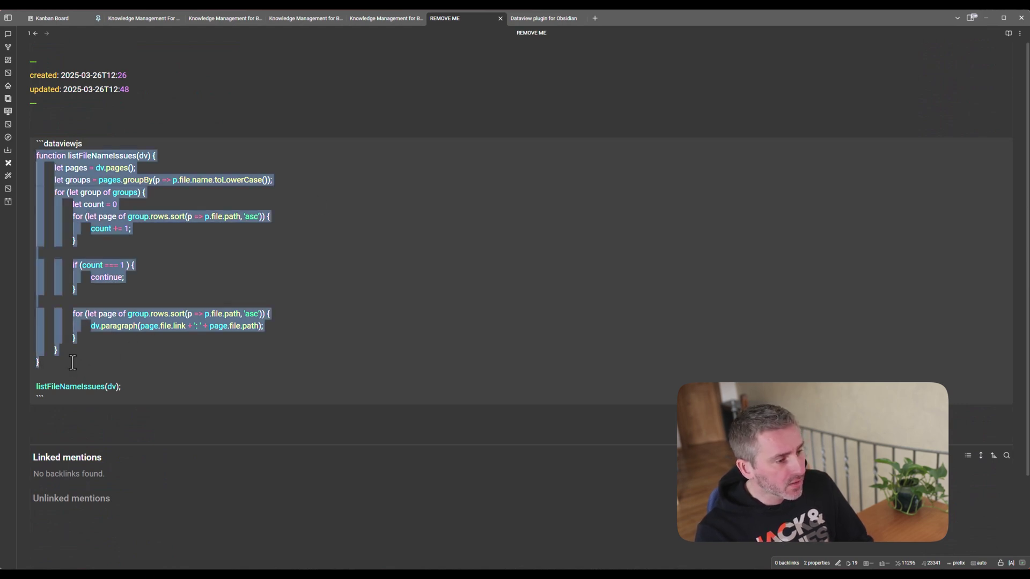
pyautogui.moveTo(64, 364)
pyautogui.mouseDown()
pyautogui.moveTo(44, 213)
pyautogui.moveTo(102, 158)
pyautogui.mouseUp()
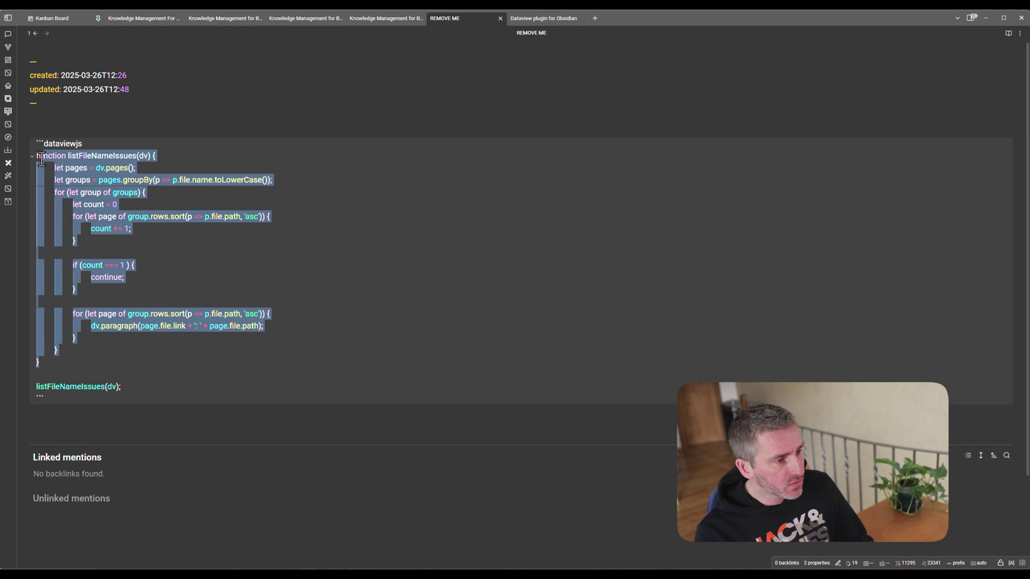
pyautogui.doubleClick(102, 157)
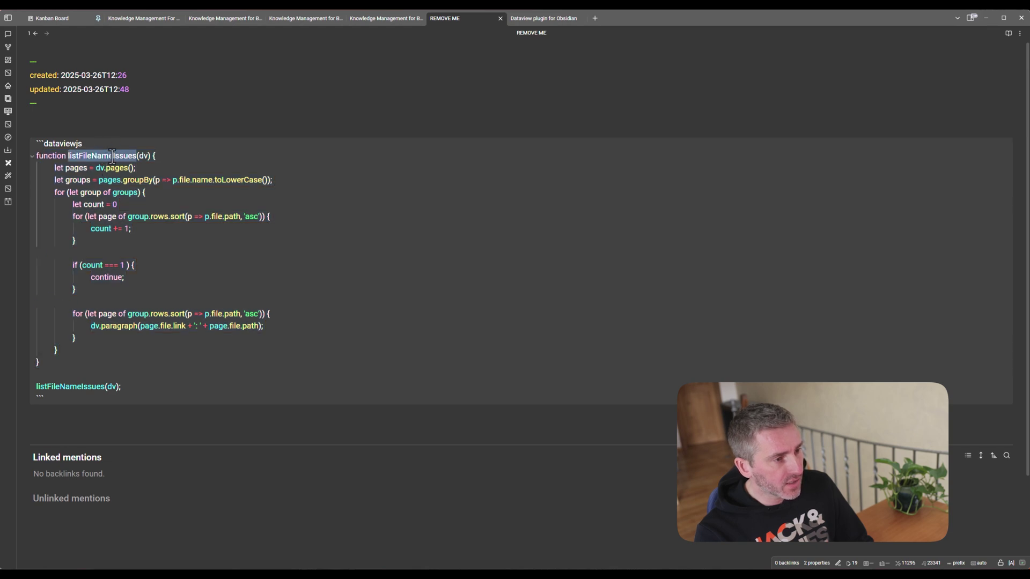
pyautogui.click(146, 156)
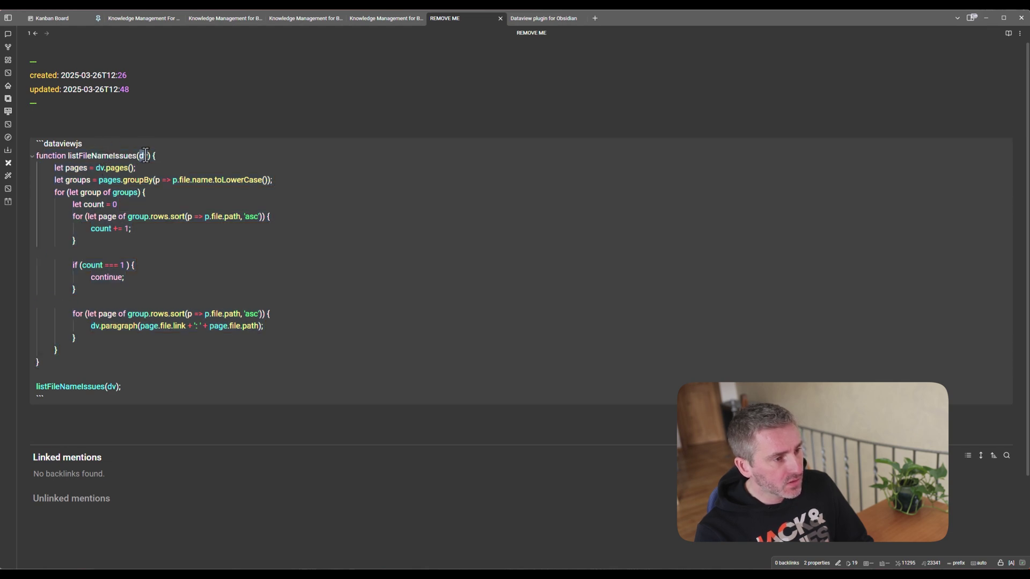
pyautogui.doubleClick(142, 155)
# Walk through the dv.pages() line, toLowerCase grouping, groups loop and closing listFileNameIssues(dv) call.
pyautogui.press('Down')
pyautogui.press('Home')
pyautogui.hotkey('shift', 'End')
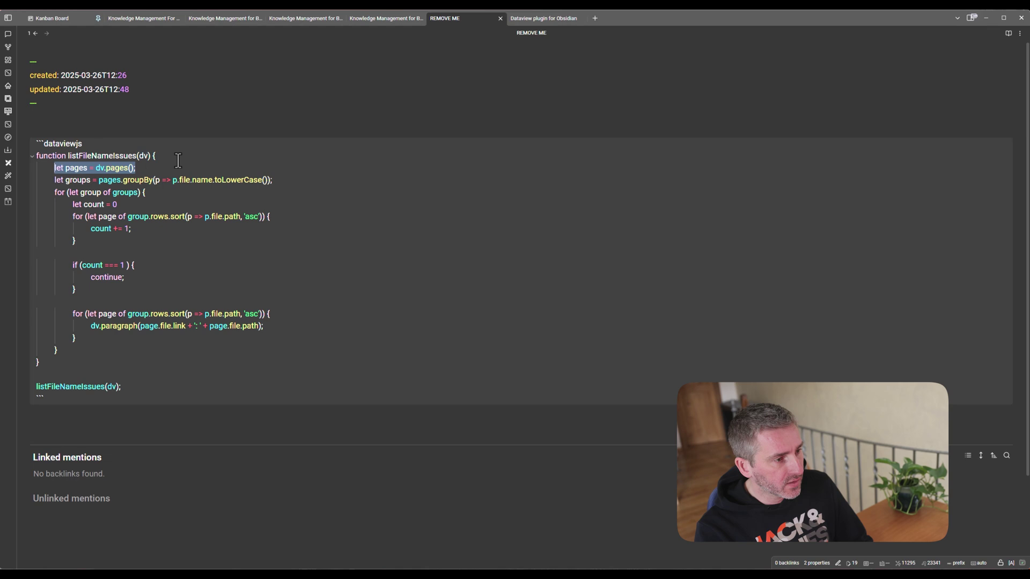
pyautogui.press('End')
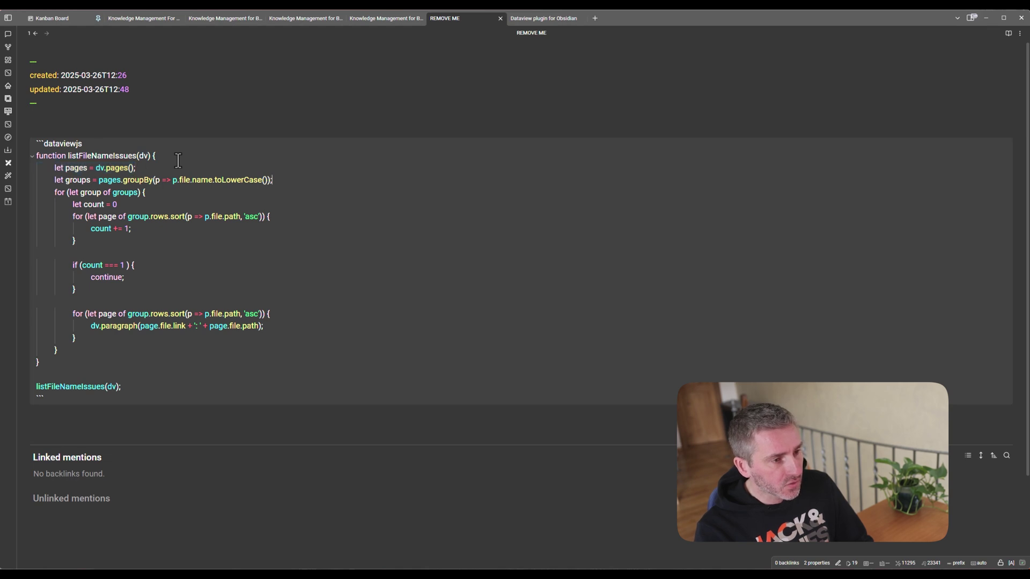
pyautogui.hotkey('shift', 'Home')
pyautogui.click(202, 180)
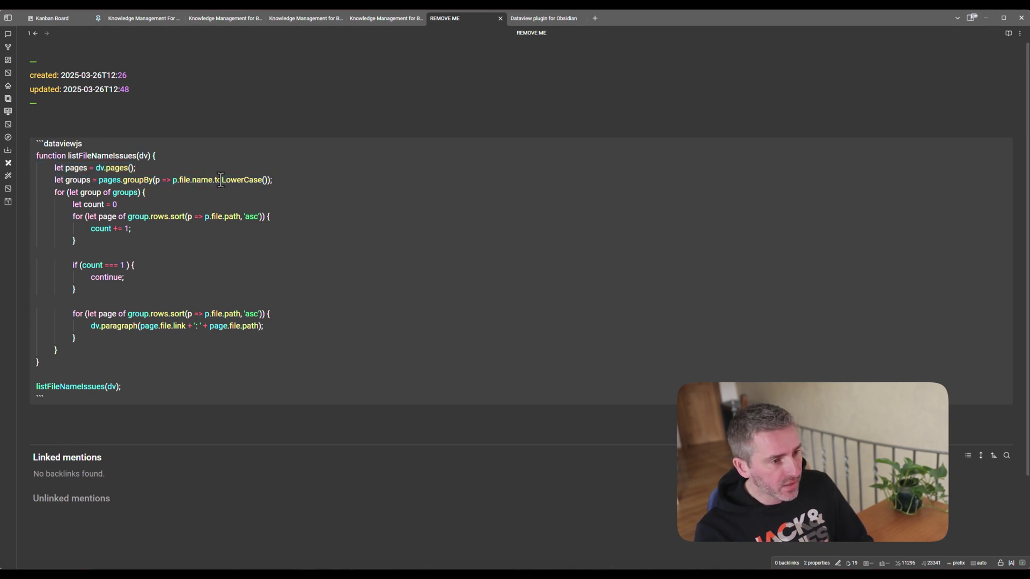
pyautogui.doubleClick(220, 179)
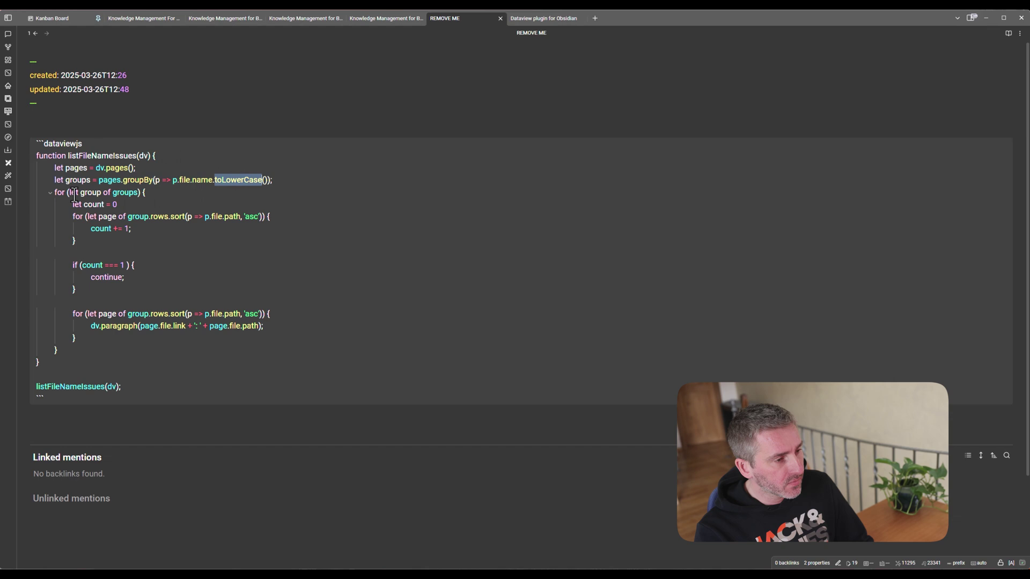
pyautogui.moveTo(54, 192); pyautogui.dragTo(141, 192)
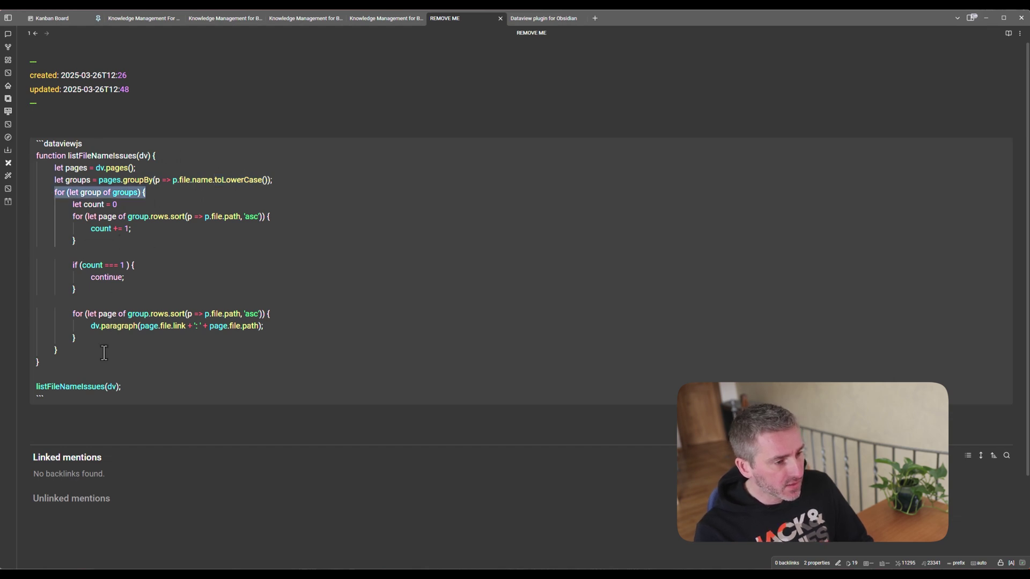
pyautogui.doubleClick(96, 386)
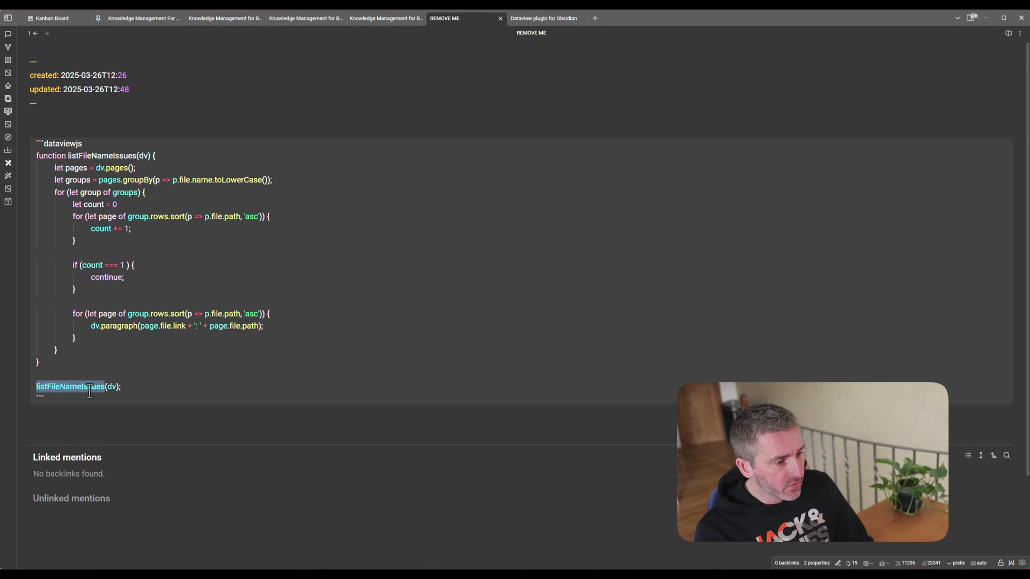
pyautogui.doubleClick(111, 386)
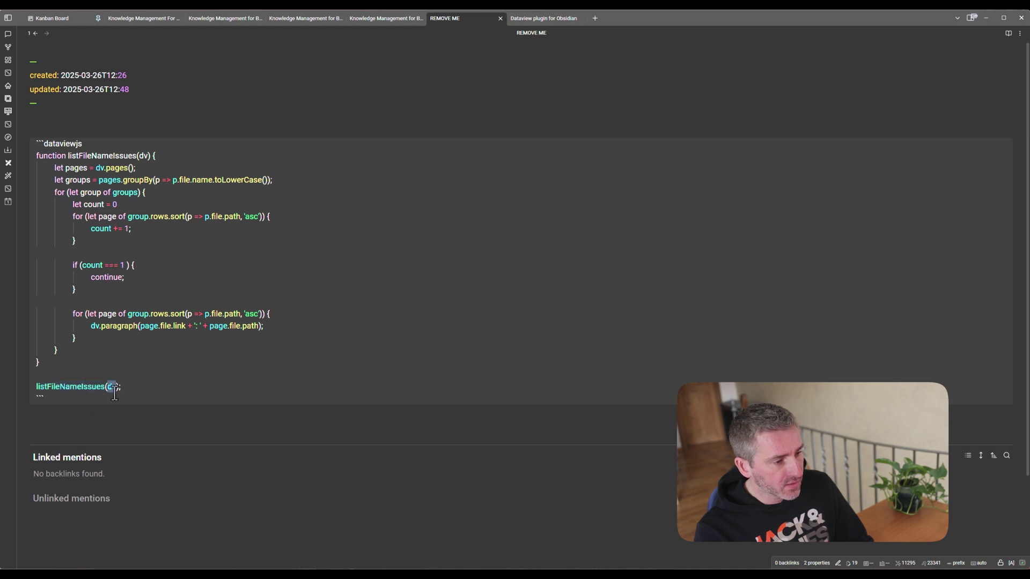
# Place the caret on the note's empty line to insert the Math.random, limit 10 snippet.
pyautogui.click(47, 119)
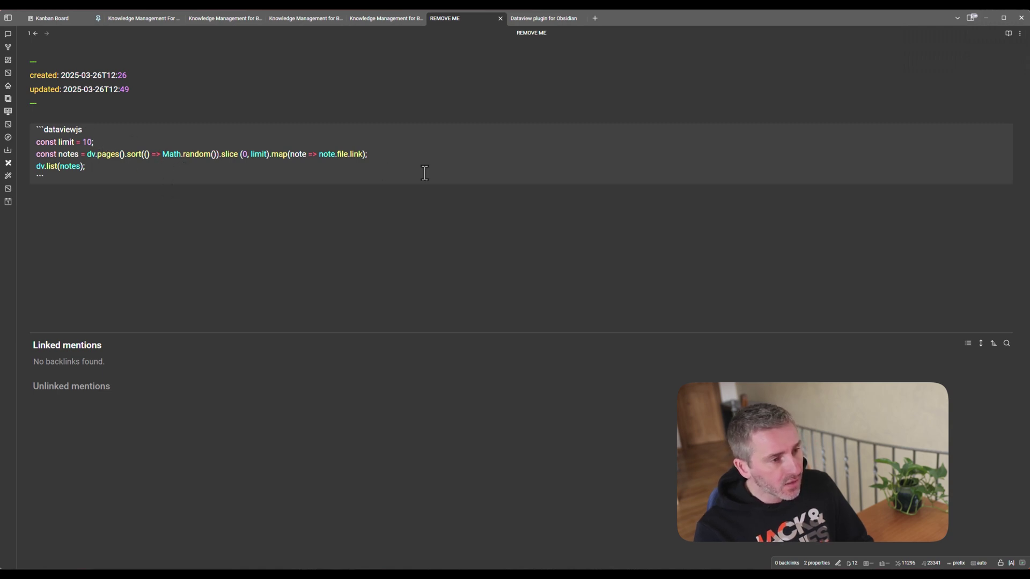
# Highlight Math.random in the sort expression, then open the 2025-03-25 daily note.
pyautogui.hotkey('ctrl', 'shift', 'Right')
pyautogui.hotkey('ctrl', 'shift', 'Right')
pyautogui.hotkey('ctrl', 'shift', 'Right')
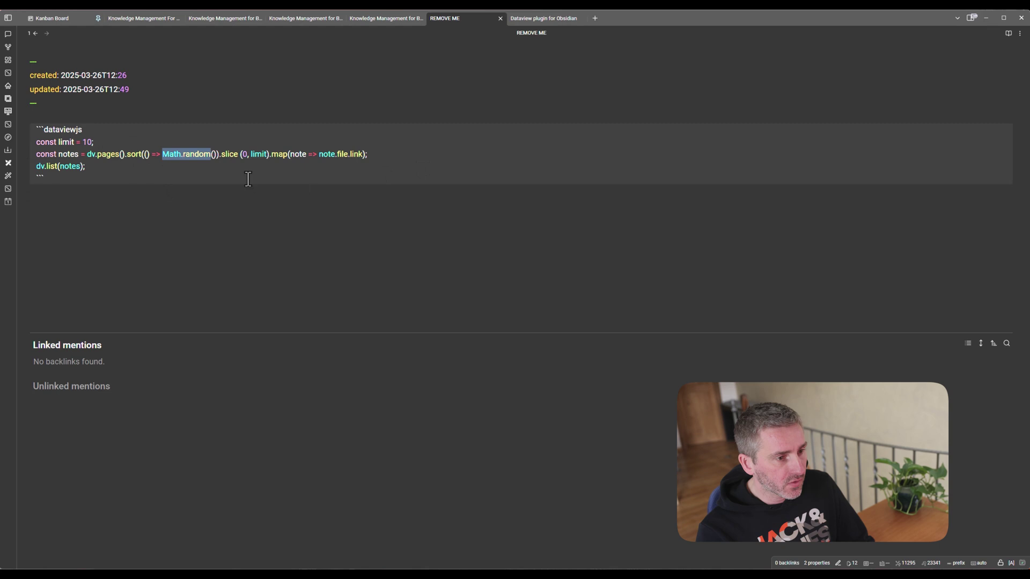
pyautogui.click(253, 156)
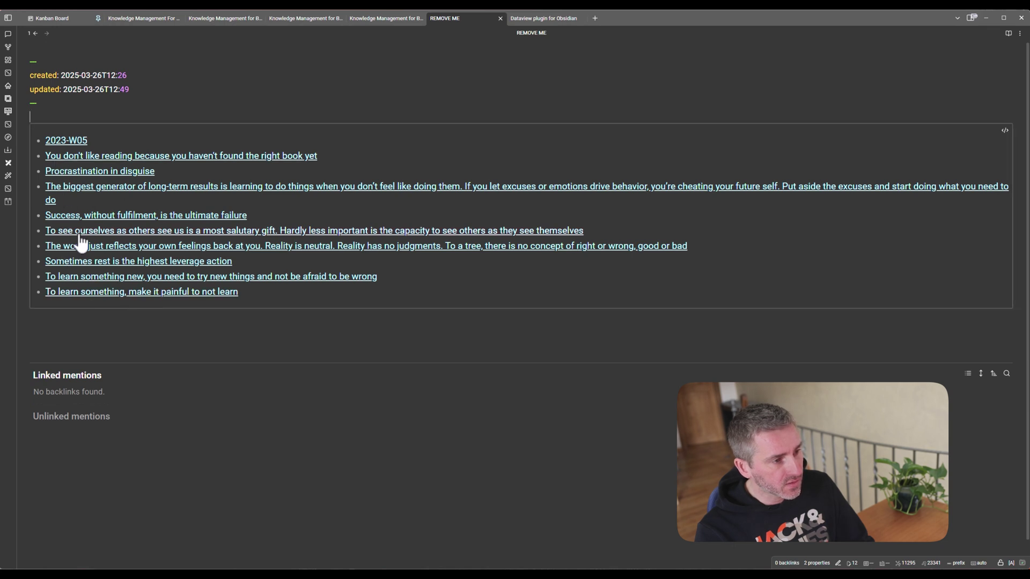
pyautogui.click(344, 228)
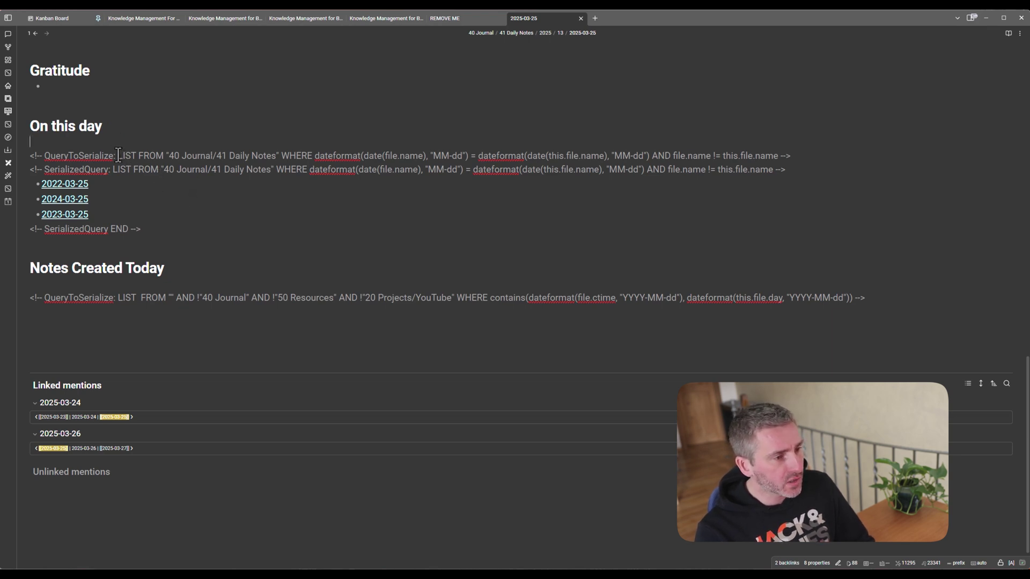
# Highlight the On this day query and QueryToSerialize keyword, then open Home in a new tab.
pyautogui.moveTo(118, 156); pyautogui.dragTo(775, 159)
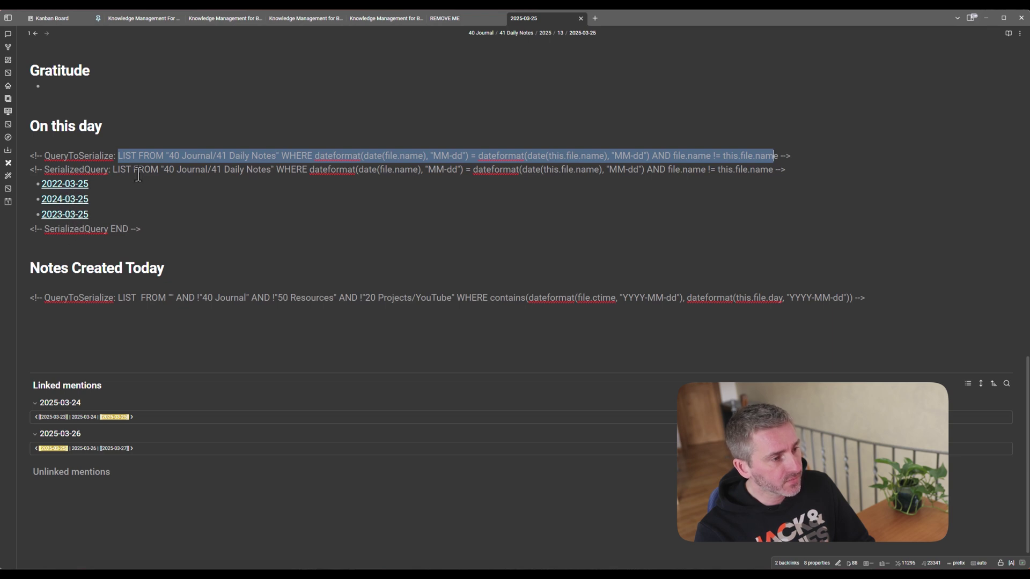
pyautogui.click(242, 187)
pyautogui.doubleClick(97, 155)
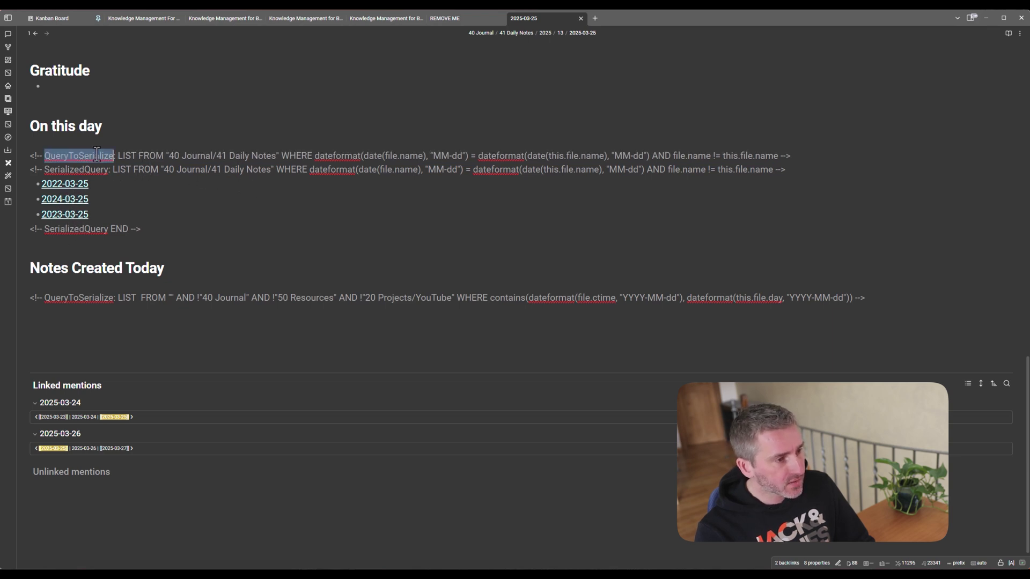
pyautogui.click(129, 159)
pyautogui.hotkey('shift', 'Home')
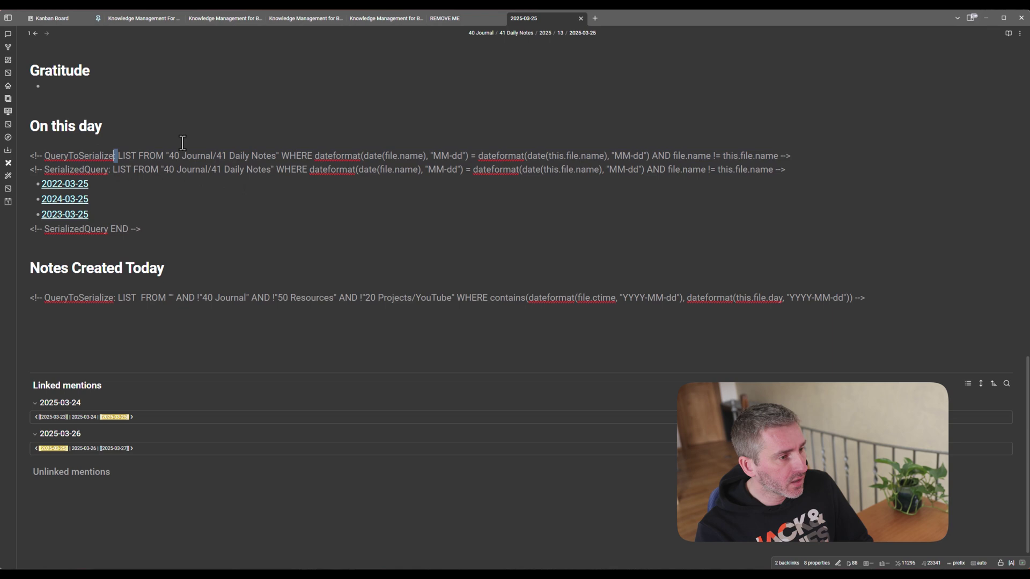
pyautogui.hotkey('ctrl', 'shift', 'Right')
pyautogui.click(264, 159)
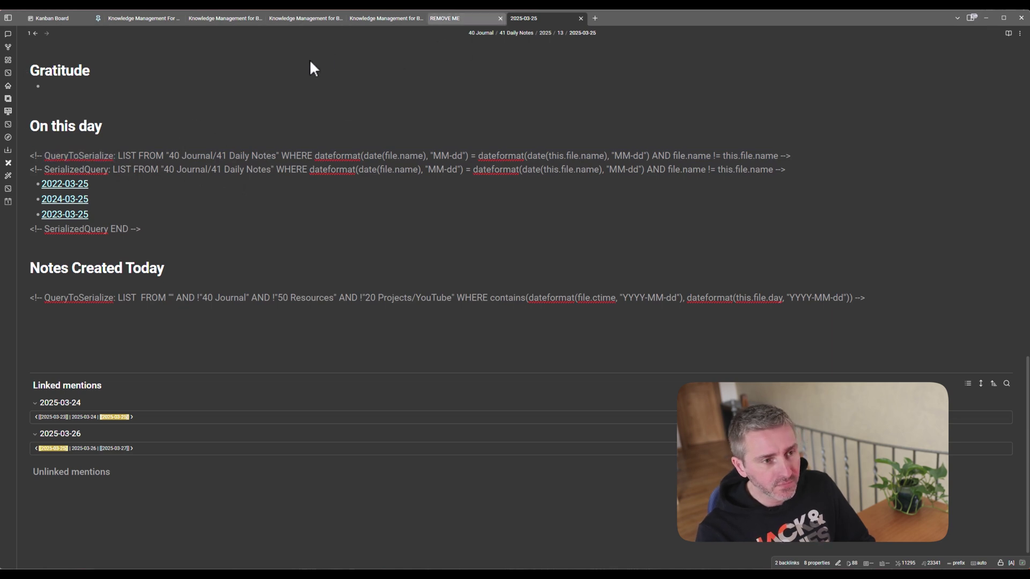
pyautogui.hotkey('ctrl', 'shift', 'h')
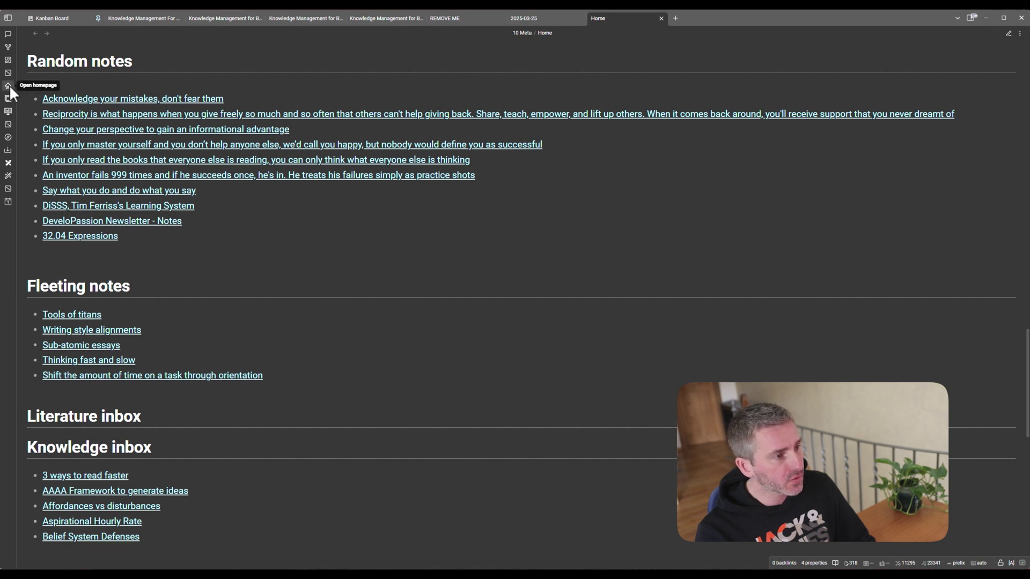
pyautogui.moveTo(33, 62)
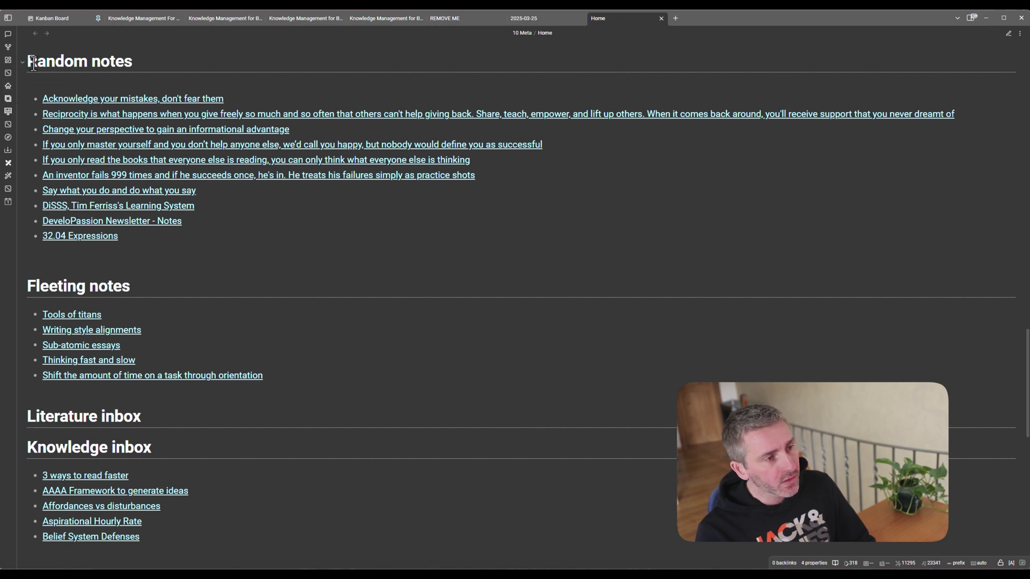
# Browse the Home note in reading view, highlighting the Random notes heading while scrolling down.
pyautogui.moveTo(133, 63); pyautogui.dragTo(27, 61)
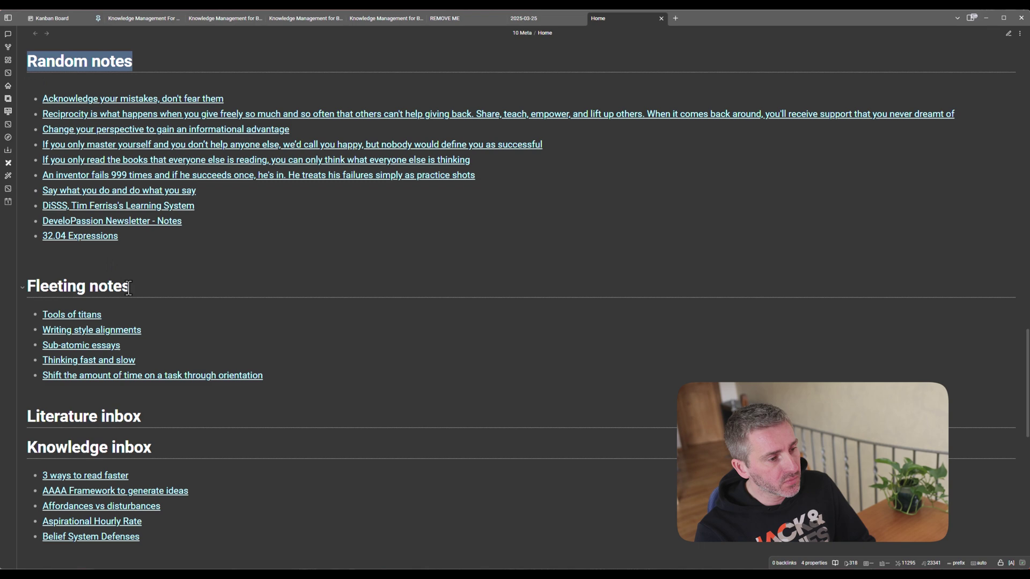
pyautogui.moveTo(134, 287); pyautogui.dragTo(35, 288)
pyautogui.scroll(-4, 115, 284)
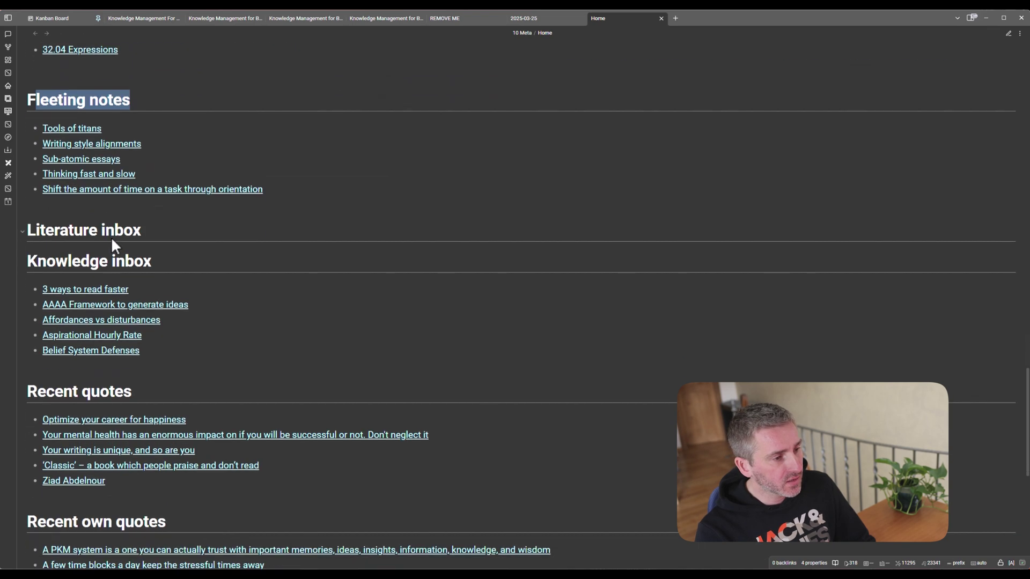
pyautogui.scroll(-2, 111, 237)
pyautogui.scroll(-3, 131, 236)
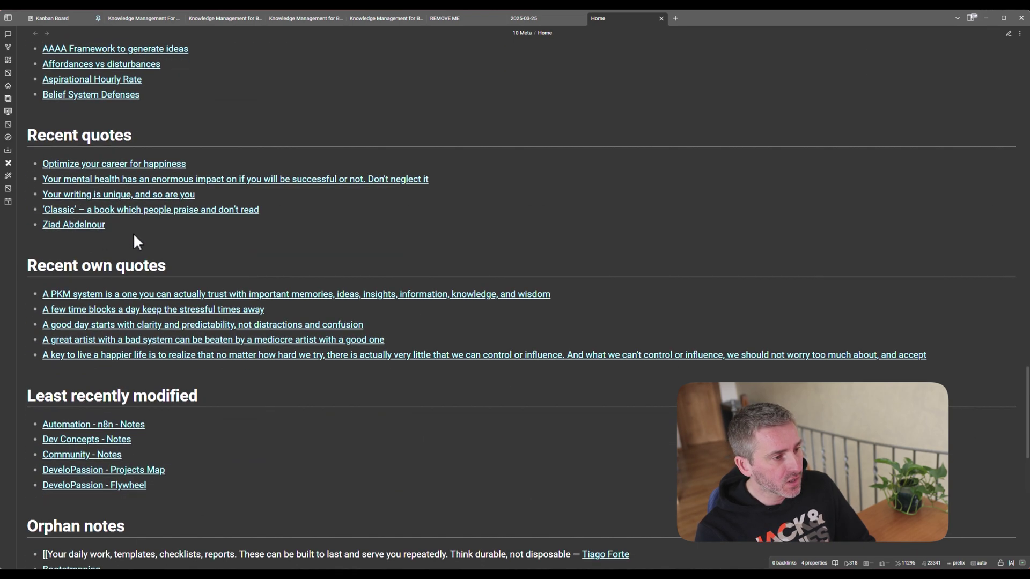
pyautogui.scroll(-1, 188, 232)
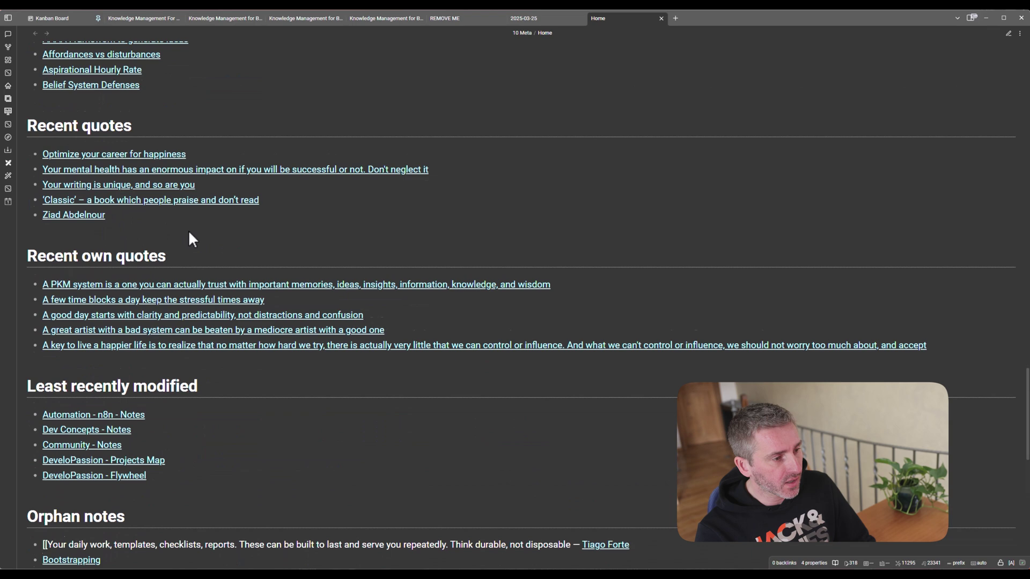
pyautogui.scroll(-1, 188, 232)
pyautogui.scroll(-2, 187, 227)
pyautogui.scroll(-3, 182, 204)
pyautogui.scroll(-1, 179, 192)
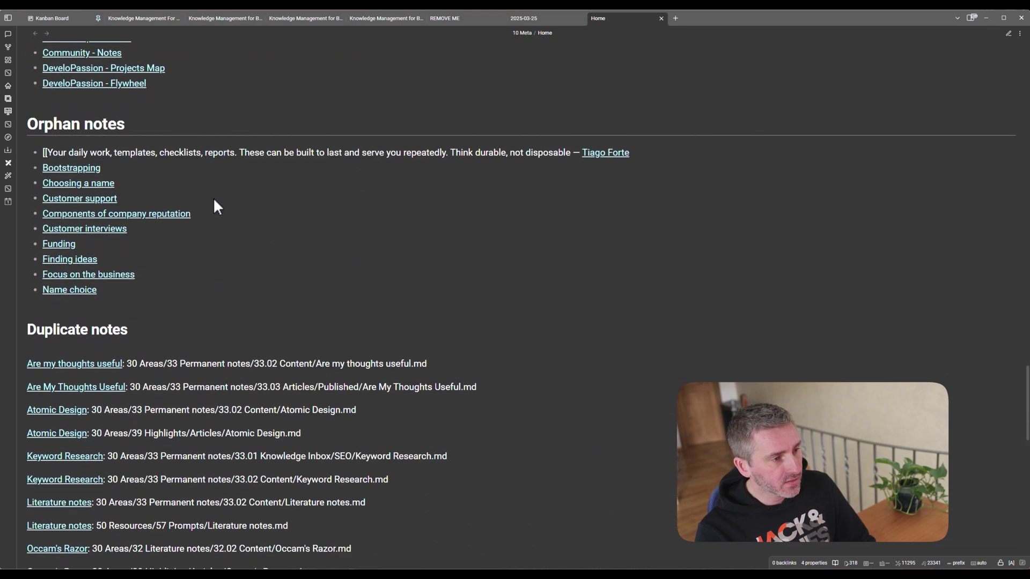
# Scroll back over the lists and toggle the Home note to raw Markdown with Ctrl+E.
pyautogui.scroll(1, 225, 215)
pyautogui.scroll(1, 240, 231)
pyautogui.scroll(1, 234, 284)
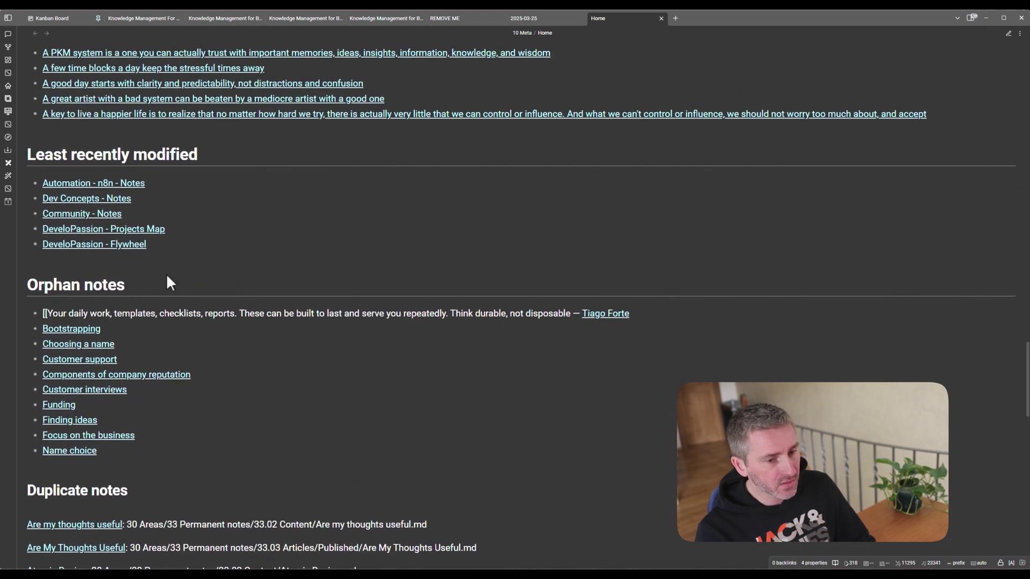
pyautogui.scroll(-5, 263, 266)
pyautogui.scroll(-1, 300, 241)
pyautogui.hotkey('ctrl', 'e')
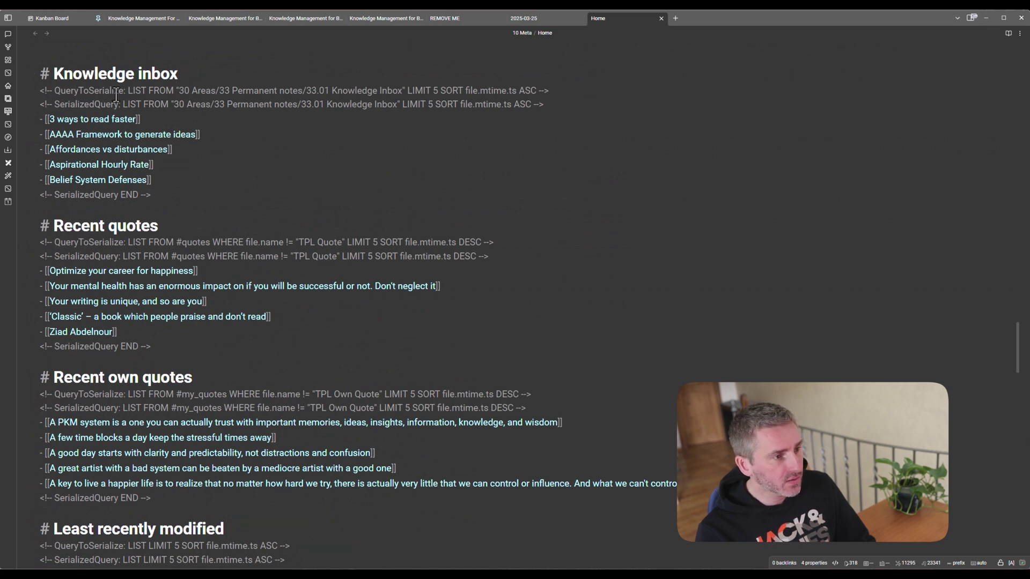
pyautogui.hotkey('shift', 'End')
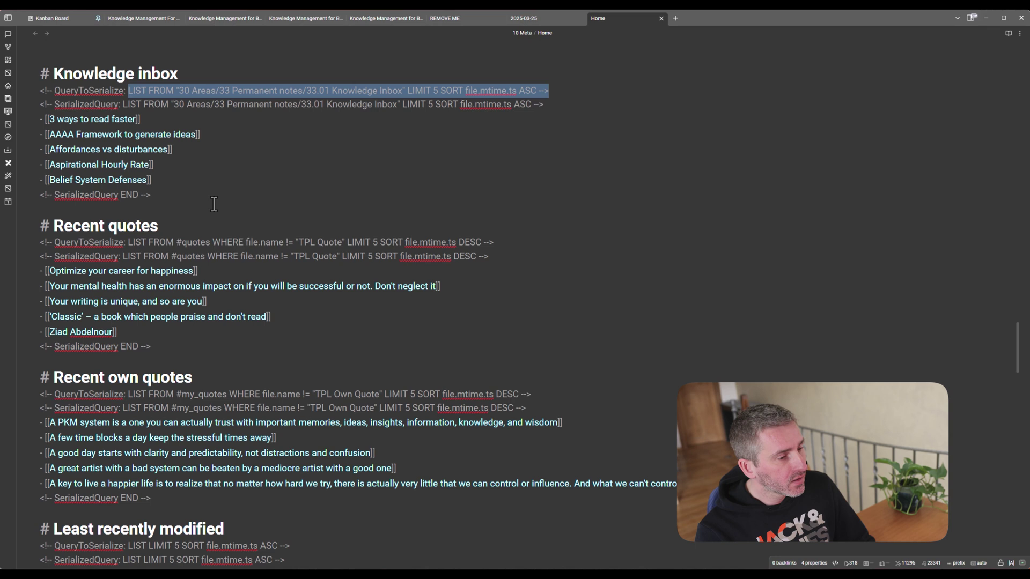
pyautogui.click(127, 243)
pyautogui.hotkey('shift', 'End')
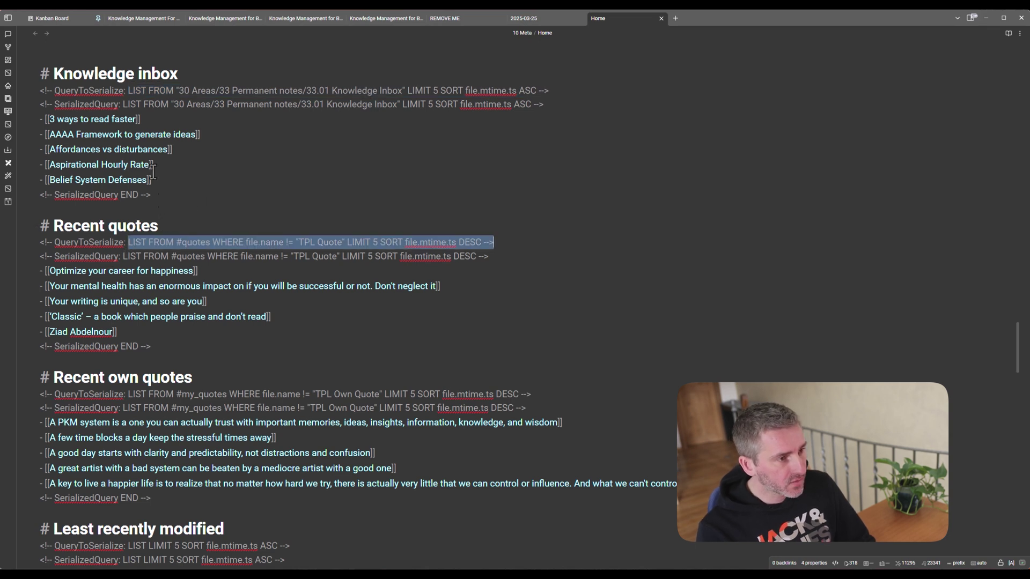
pyautogui.click(193, 237)
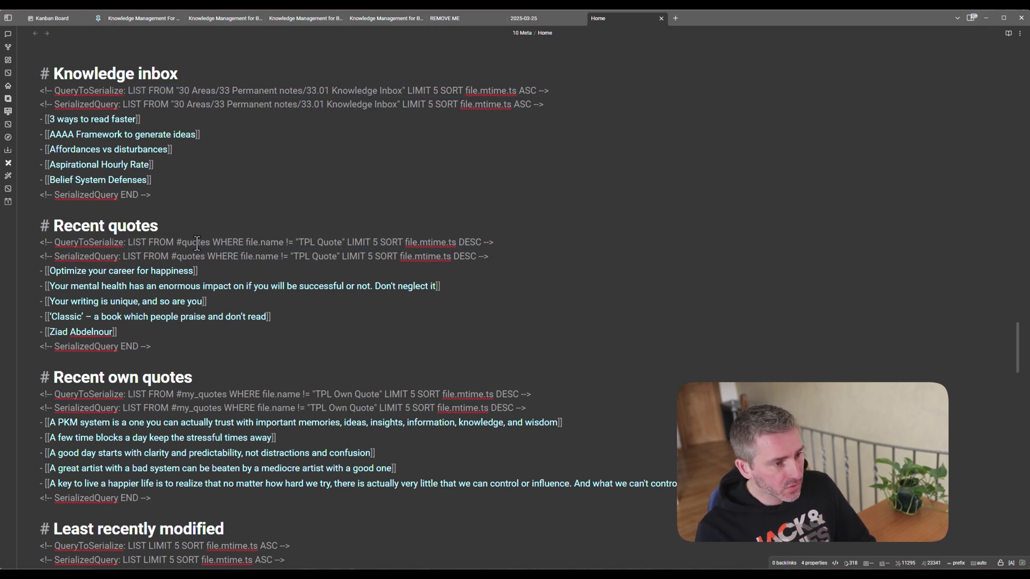
pyautogui.doubleClick(195, 241)
pyautogui.click(197, 246)
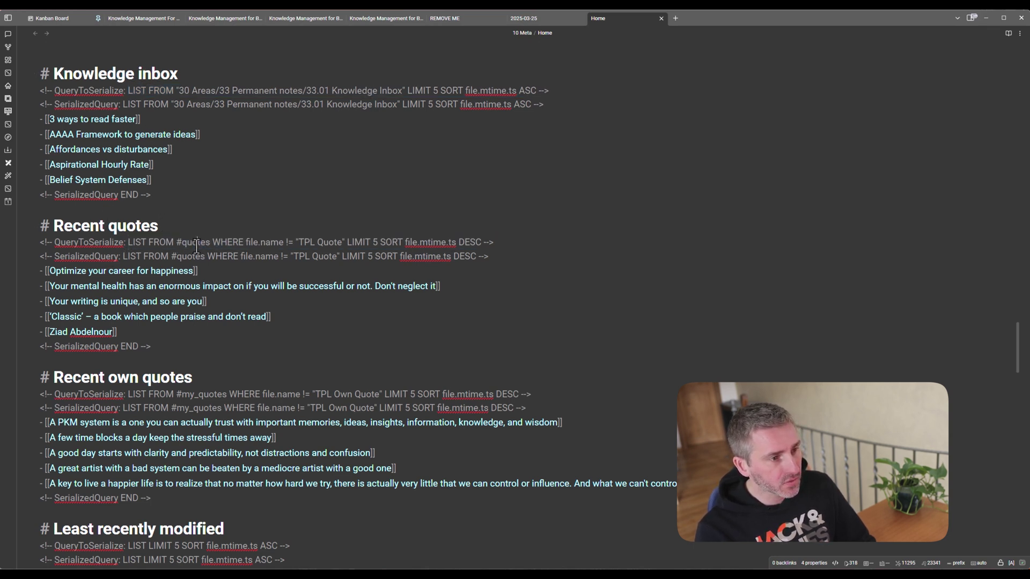
pyautogui.click(179, 90)
pyautogui.keyDown('shift'); pyautogui.click(402, 90); pyautogui.keyUp('shift')
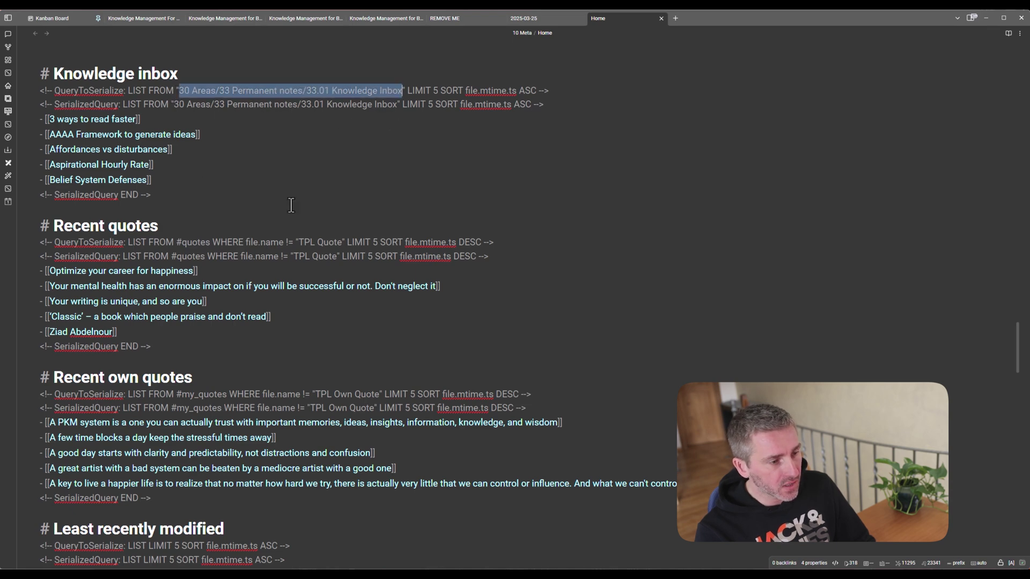
pyautogui.scroll(-3, 287, 203)
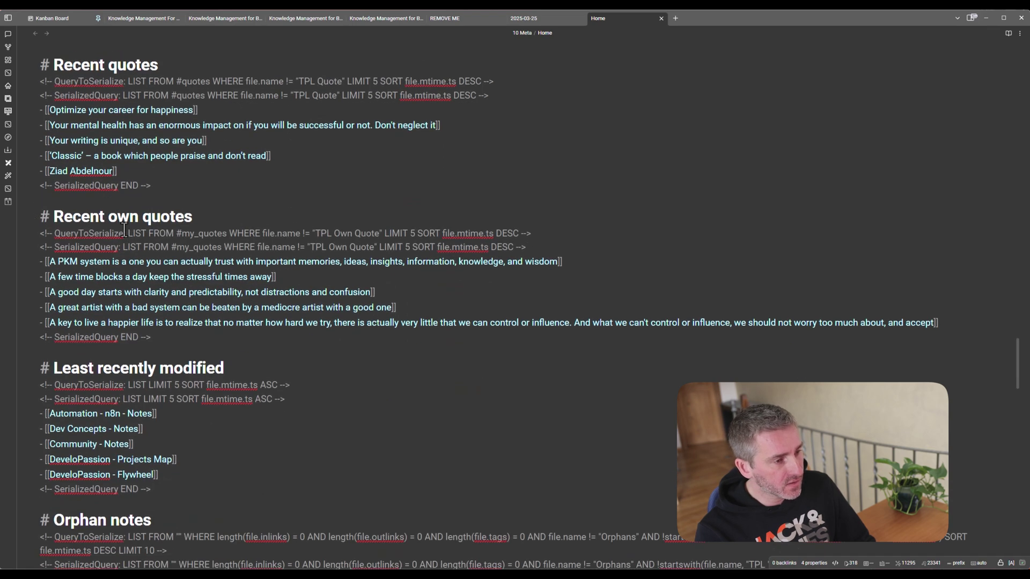
pyautogui.doubleClick(197, 232)
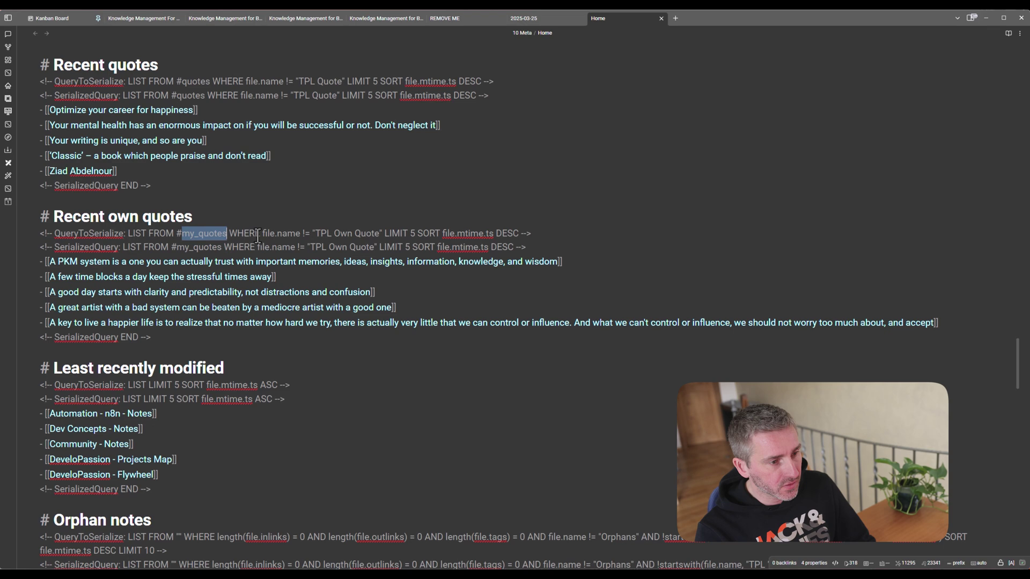
pyautogui.scroll(-4, 177, 270)
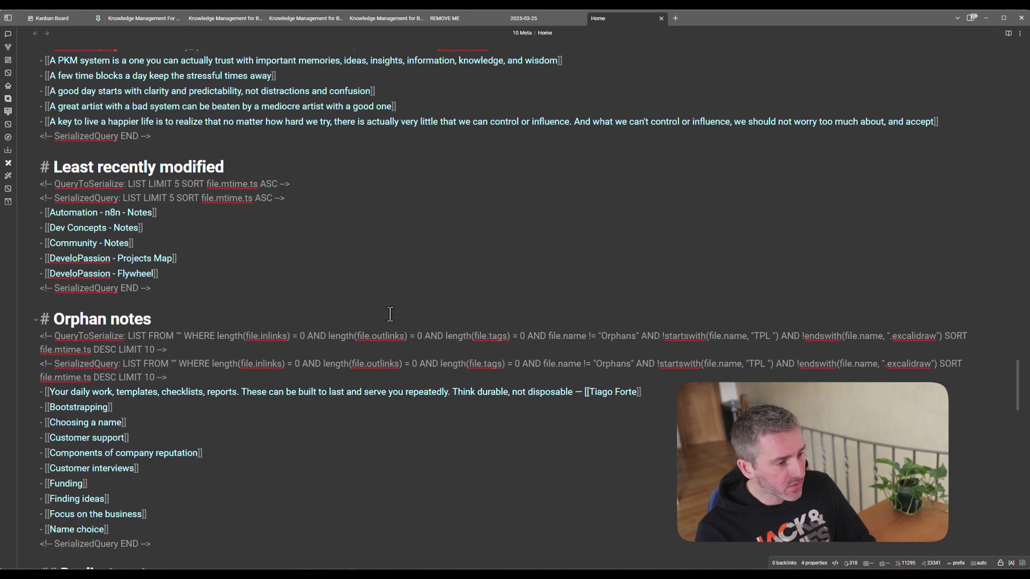
pyautogui.scroll(-2, 390, 315)
pyautogui.scroll(-5, 333, 252)
pyautogui.scroll(-3, 268, 188)
pyautogui.scroll(-5, 209, 129)
pyautogui.click(152, 67)
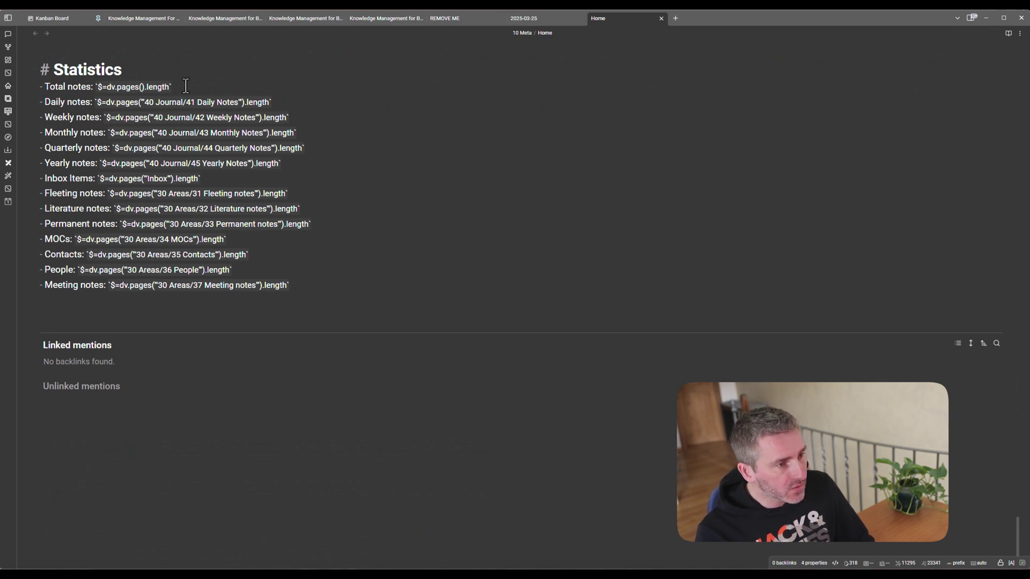
# Inspect the Total notes Dataview expression, then return to reading view showing counts like 8287.
pyautogui.click(97, 87)
pyautogui.moveTo(97, 86); pyautogui.dragTo(167, 85)
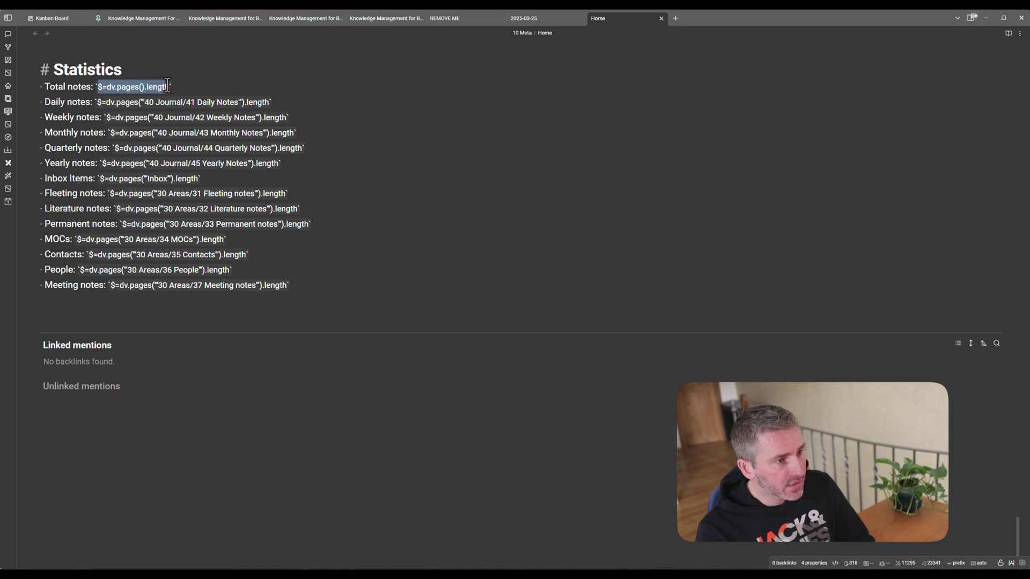
pyautogui.click(188, 85)
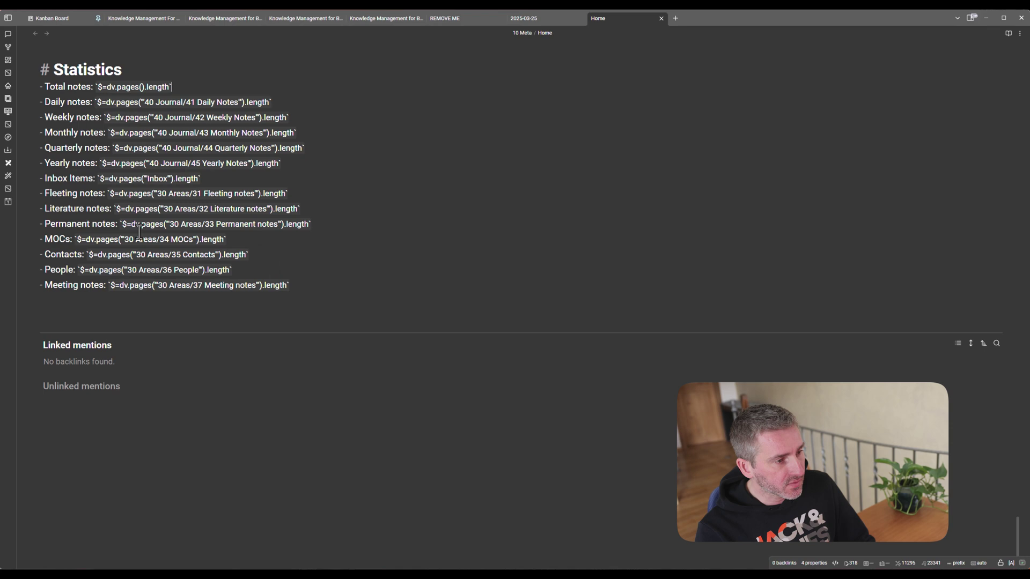
pyautogui.hotkey('ctrl', 'e')
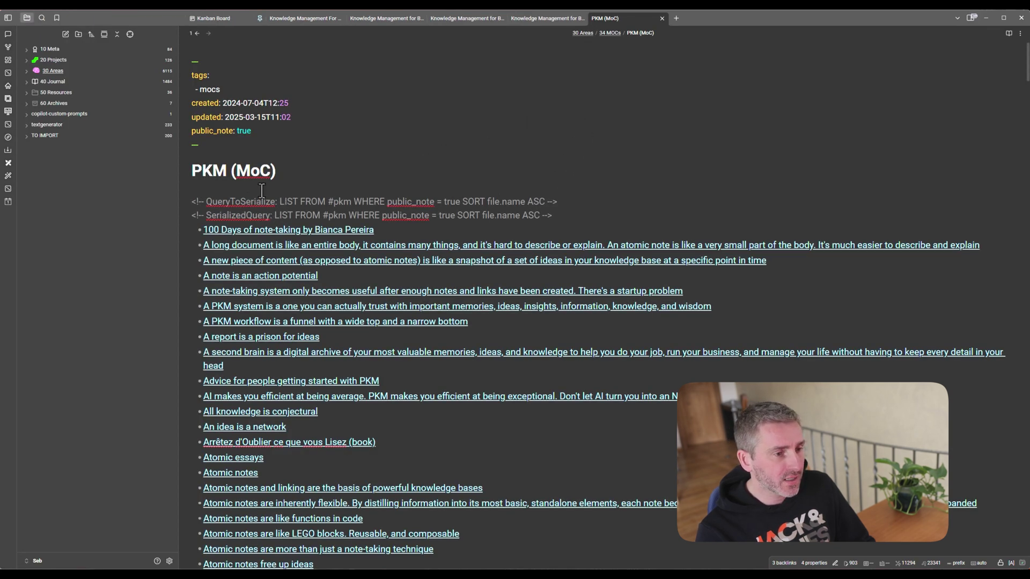
# Highlight the PKM query's LIST FROM, #pkm tag and public_note condition in turn.
pyautogui.tripleClick(304, 204)
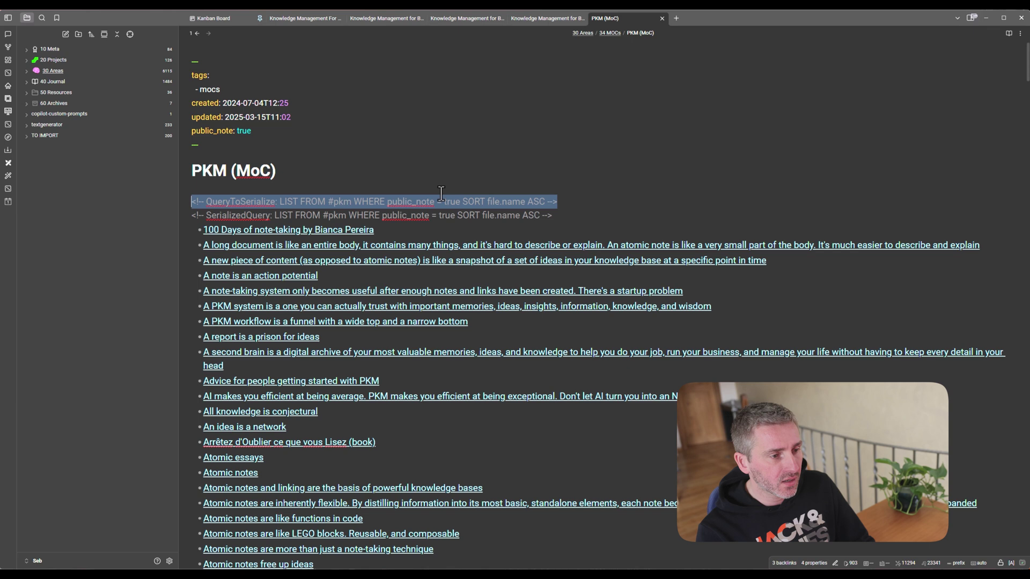
pyautogui.click(303, 202)
pyautogui.moveTo(281, 202); pyautogui.dragTo(330, 202)
pyautogui.doubleClick(342, 202)
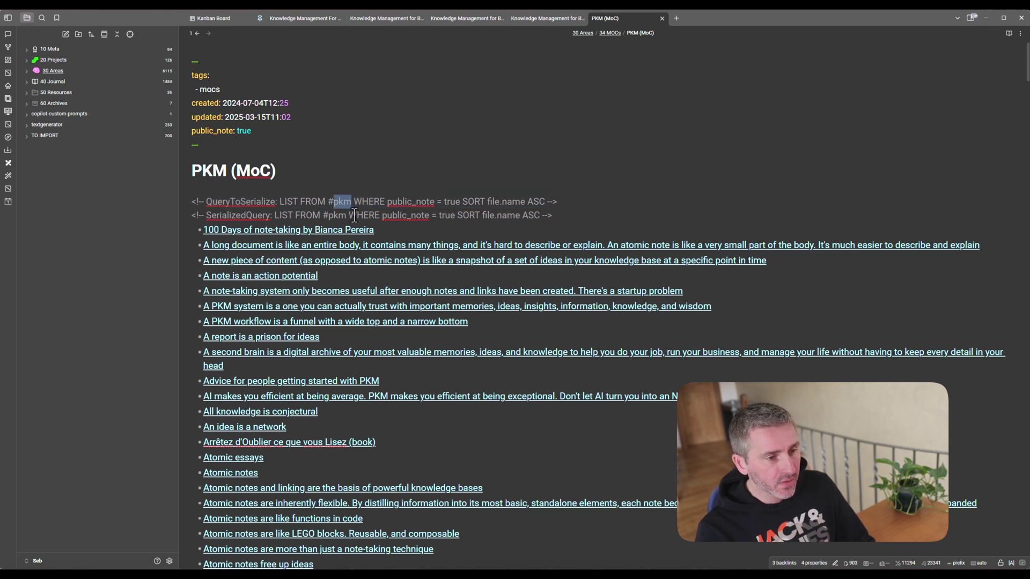
pyautogui.click(383, 202)
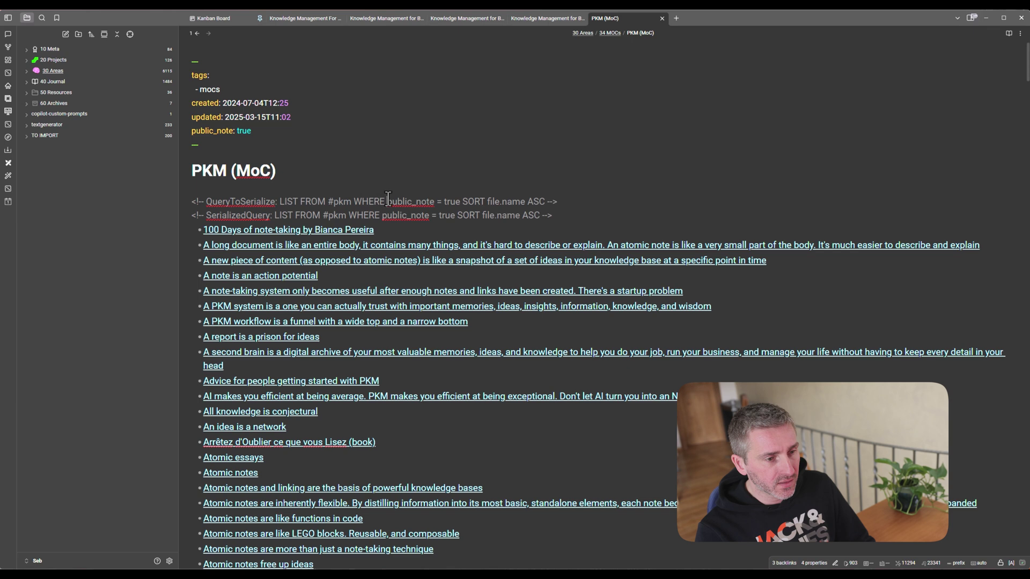
pyautogui.moveTo(388, 202); pyautogui.dragTo(440, 201)
pyautogui.click(586, 209)
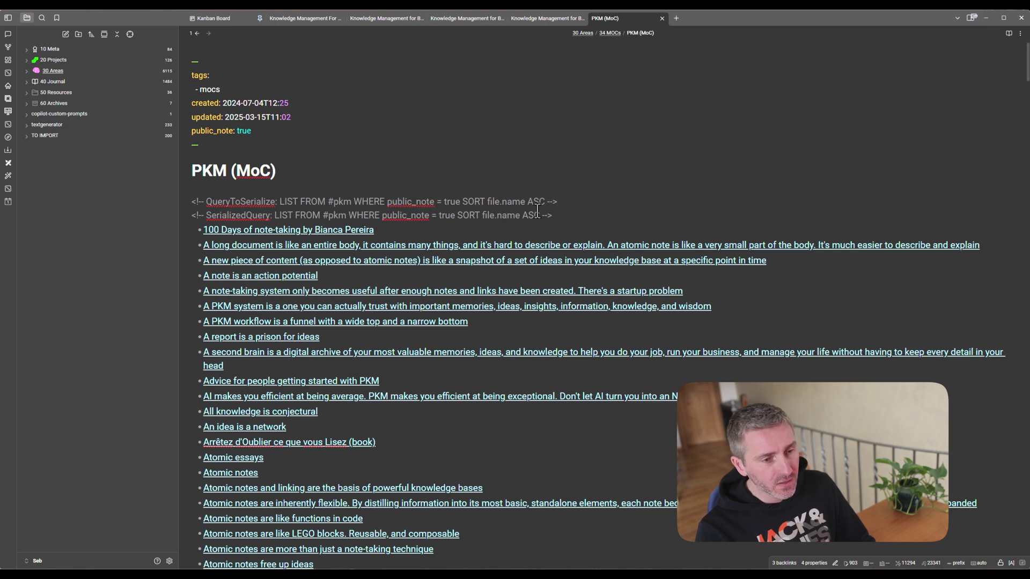
# Select the PKM (MoC) heading line, then the whole QueryToSerialize comment line.
pyautogui.press('Up')
pyautogui.press('Up')
pyautogui.hotkey('shift', 'Home')
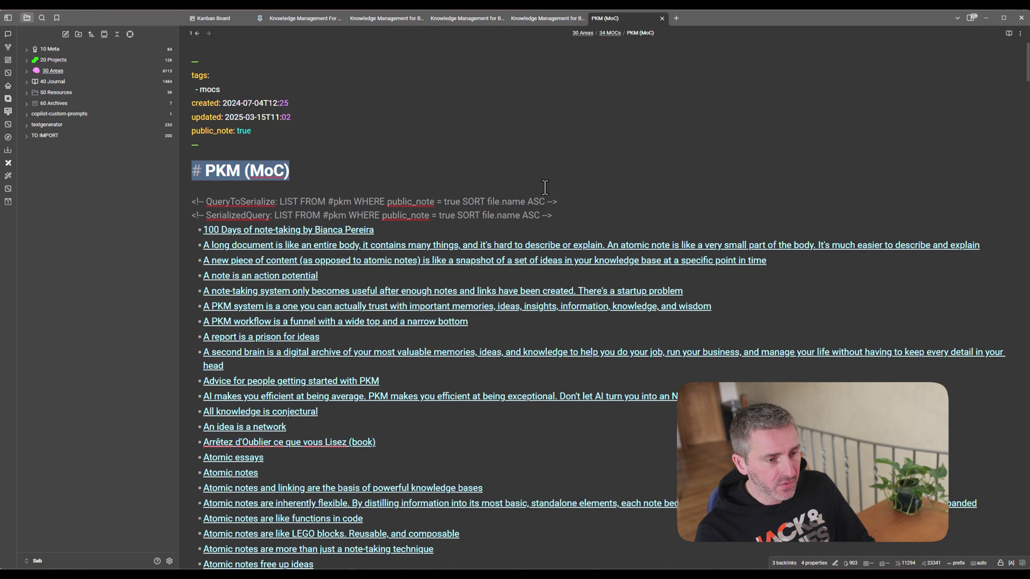
pyautogui.click(585, 202)
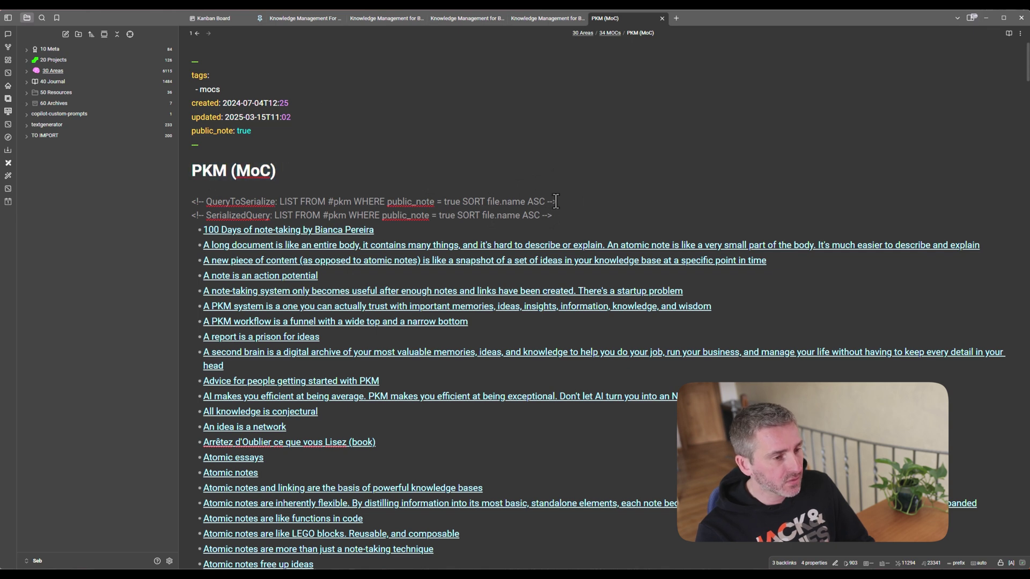
pyautogui.hotkey('ctrl', 'd')
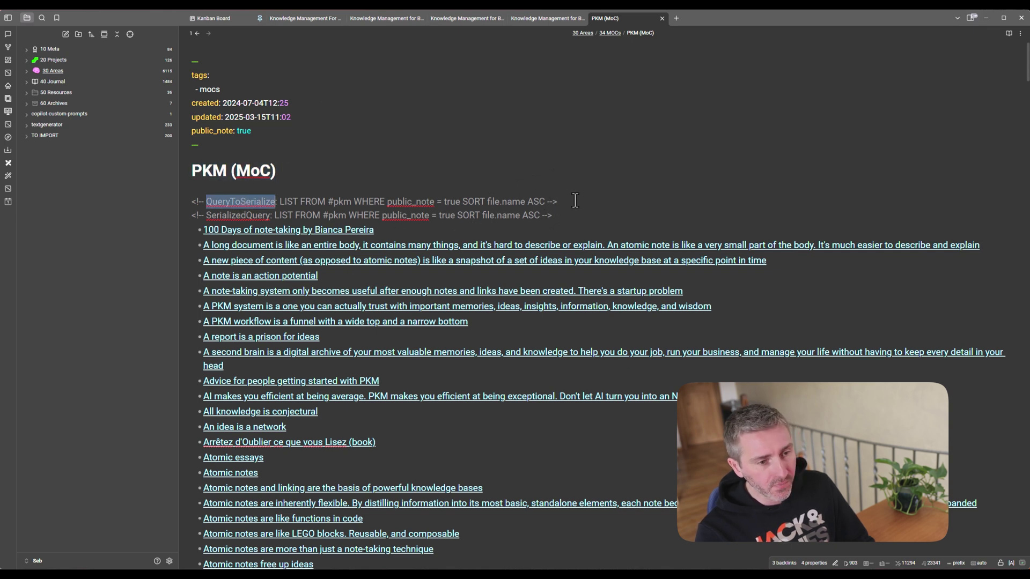
pyautogui.click(577, 200)
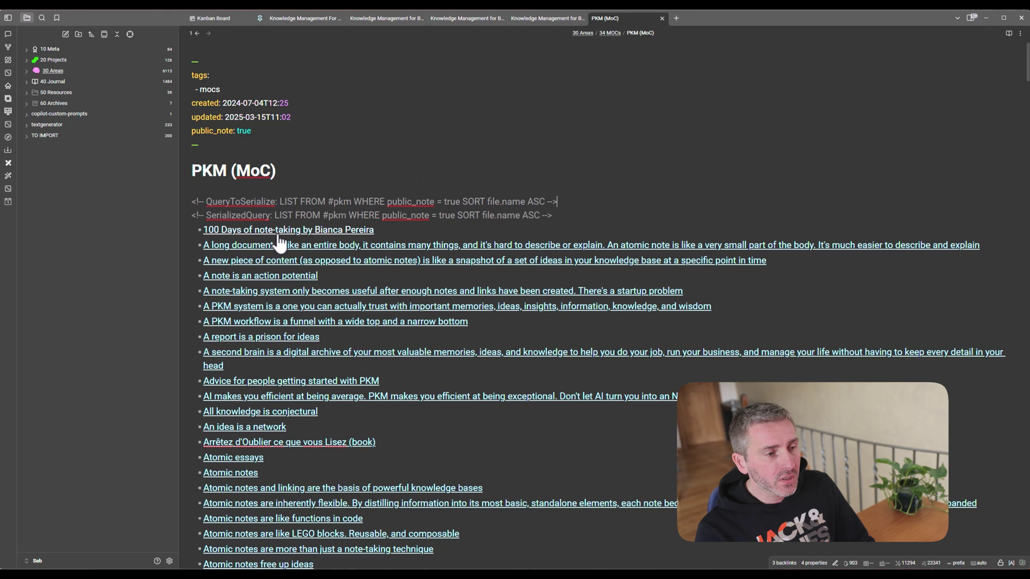
pyautogui.hotkey('shift', 'Home')
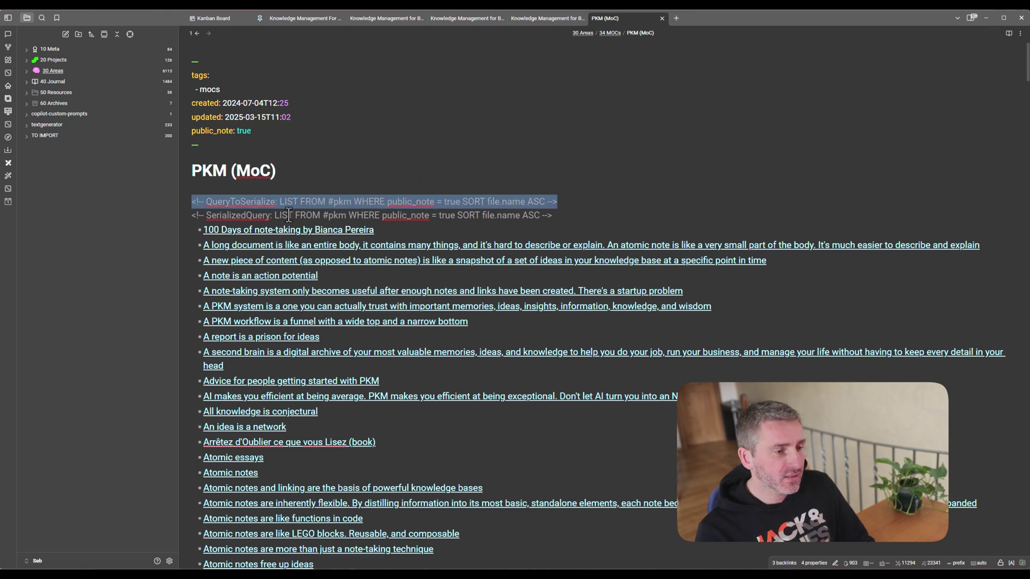
# Review Dataview Serializer's folder settings (Areas, Journal, Meta scanned; Resources, Archives ignored), then close Settings.
pyautogui.click(170, 561)
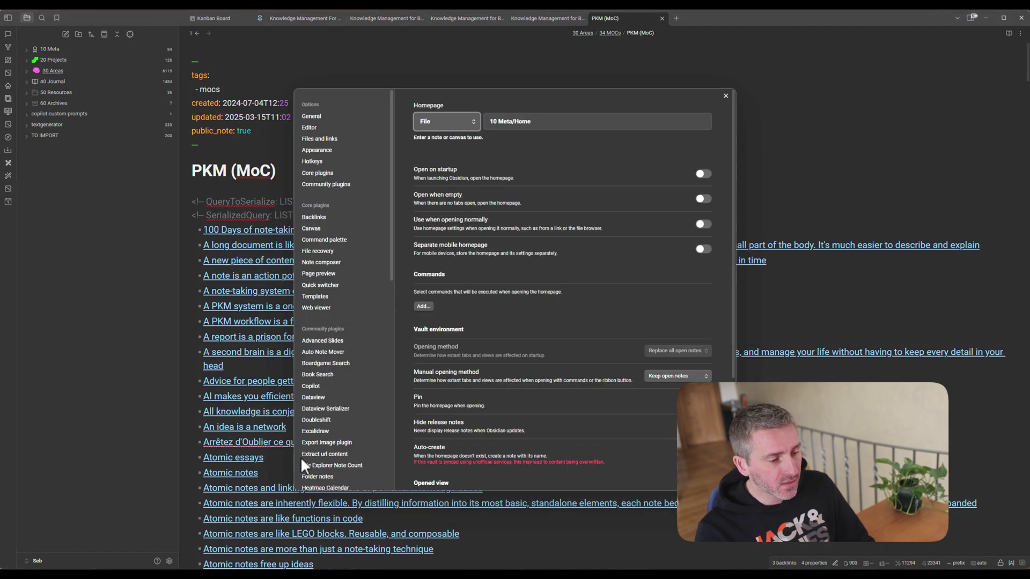
pyautogui.scroll(-3, 378, 284)
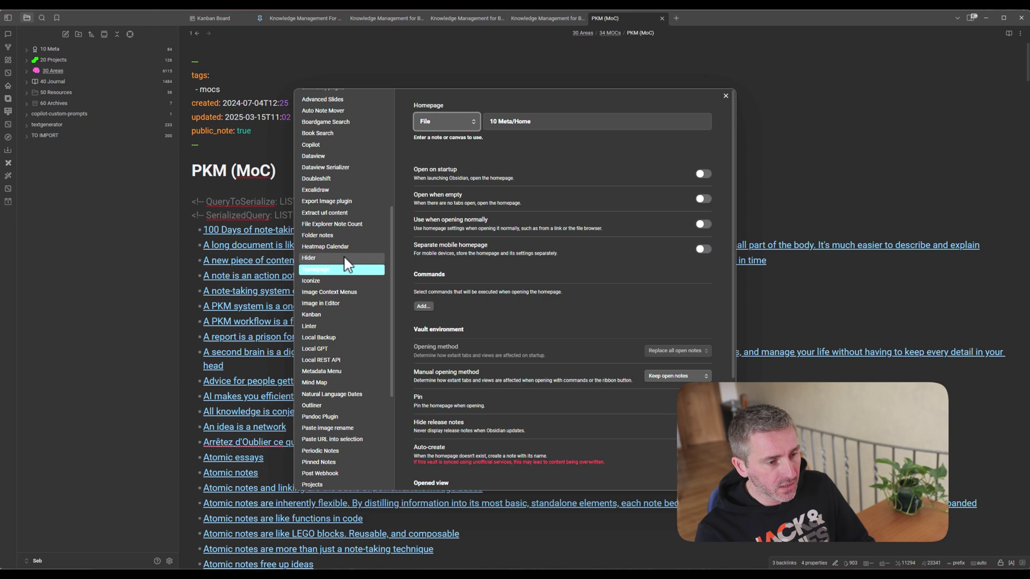
pyautogui.click(339, 247)
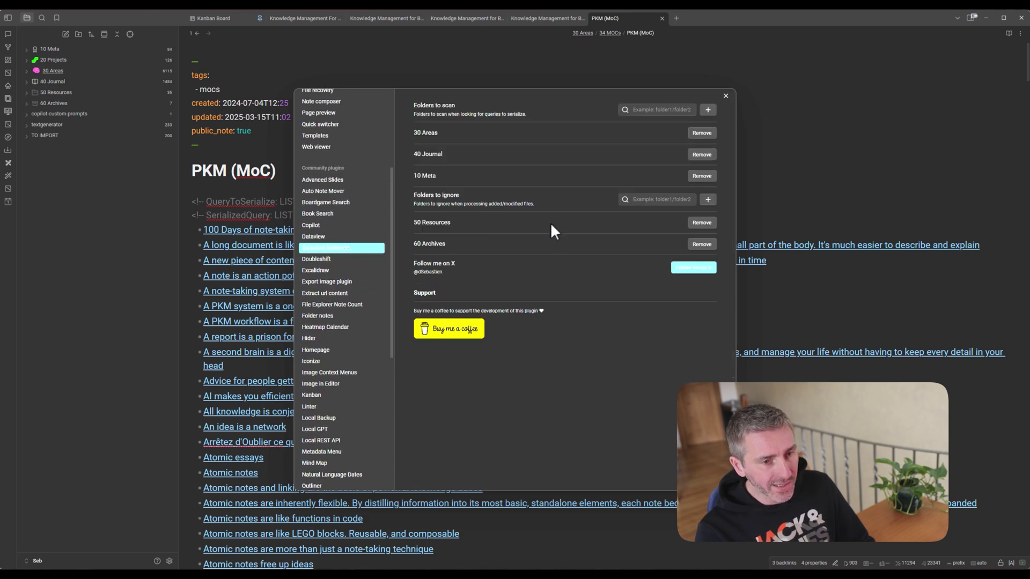
pyautogui.press('Escape')
pyautogui.click(579, 202)
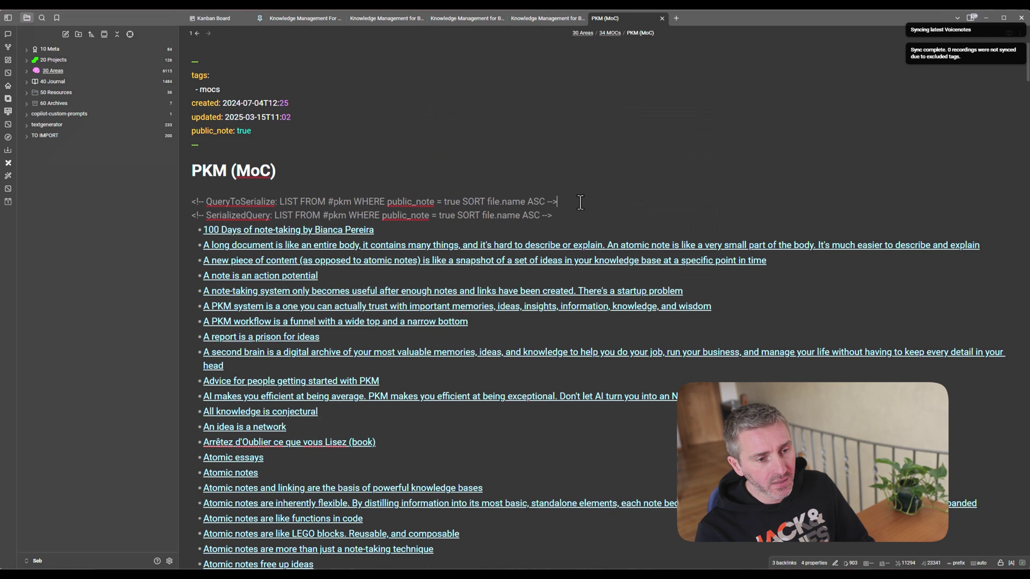
# Inspect the QueryToSerialize line and the first entry's raw wiki link in PKM (MoC).
pyautogui.hotkey('shift', 'Home')
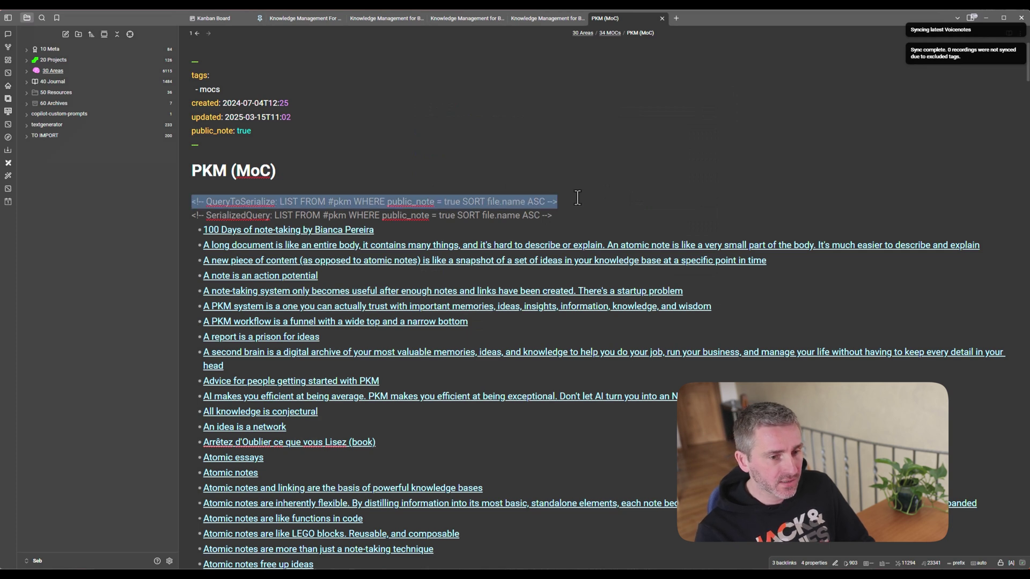
pyautogui.click(288, 183)
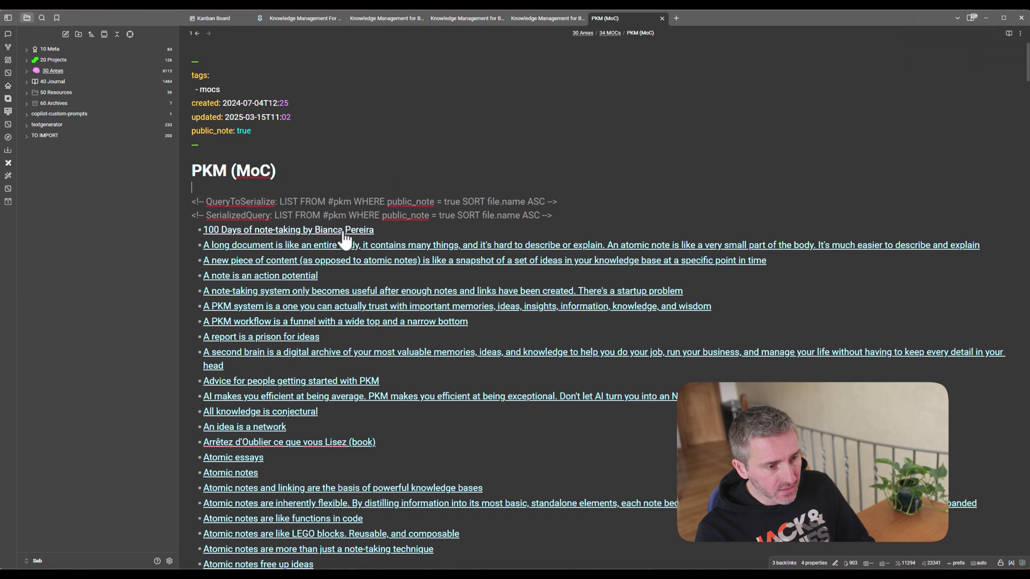
pyautogui.click(438, 229)
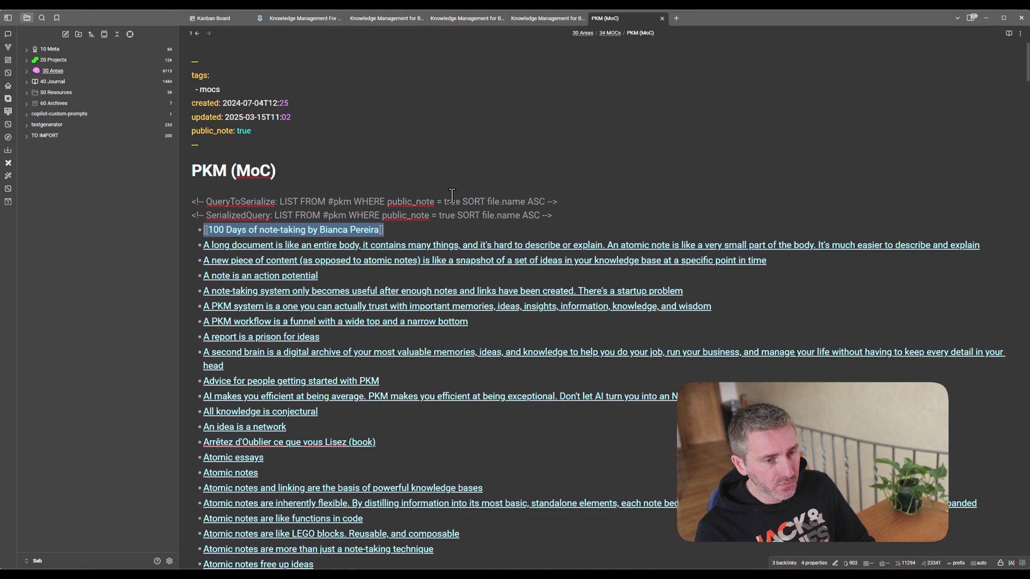
pyautogui.click(552, 202)
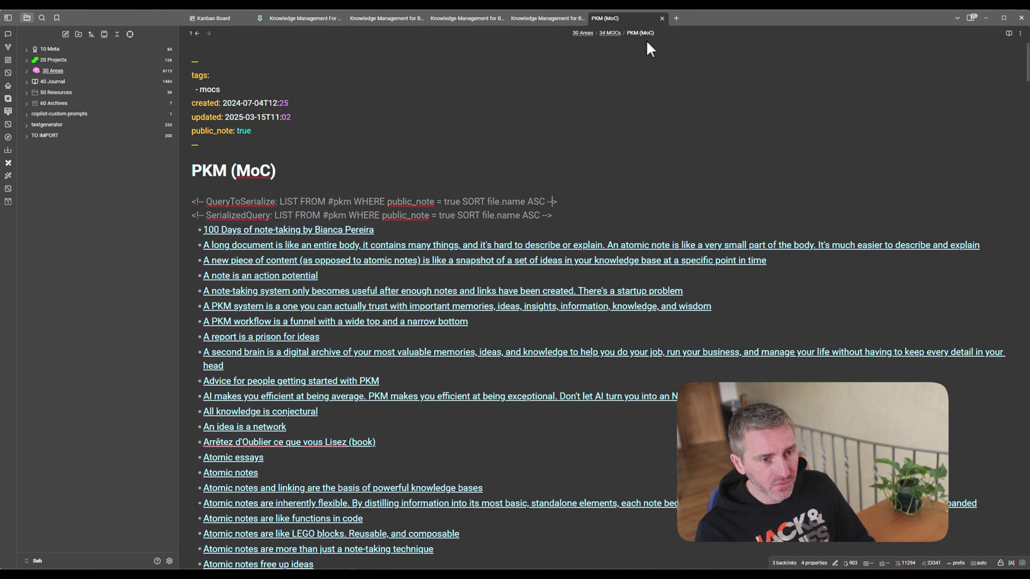
# Open the 'Dataview plugin for Obsidian' note in a new tab and reveal an example's source.
pyautogui.click(677, 18)
pyautogui.hotkey('ctrl', 'o')
pyautogui.write('d')
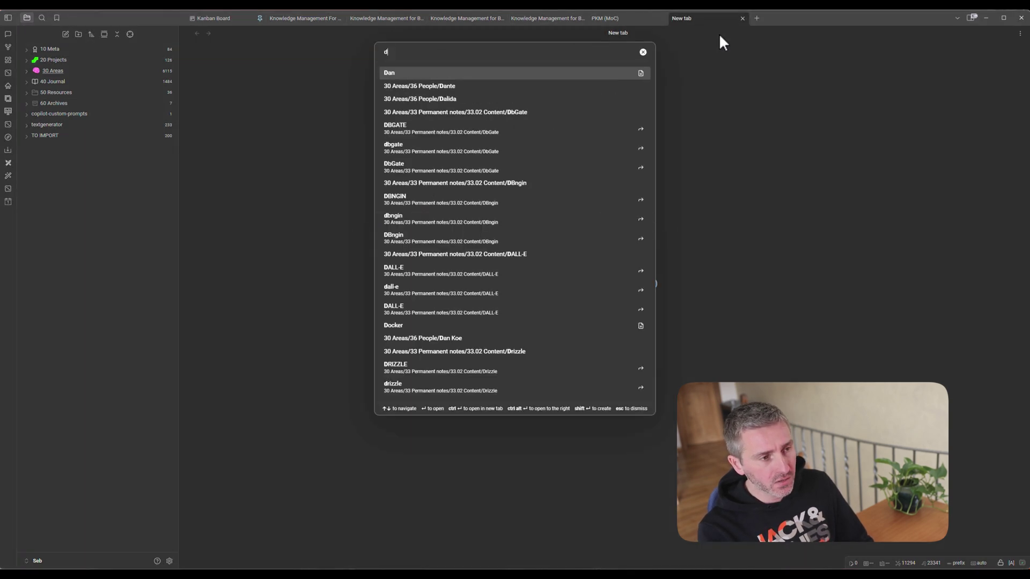
pyautogui.write('ataview')
pyautogui.press('Return')
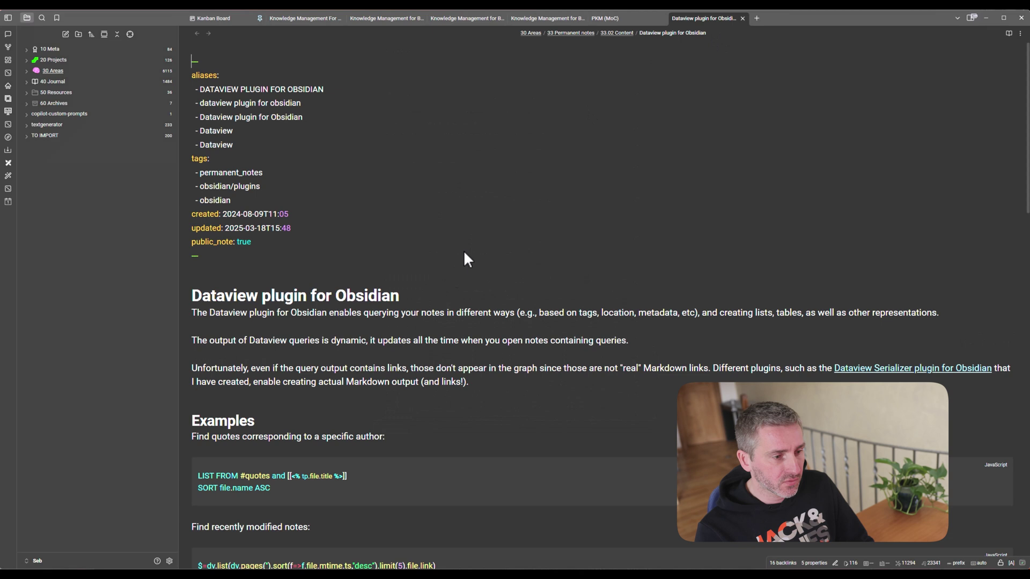
pyautogui.scroll(-5, 464, 260)
pyautogui.click(200, 325)
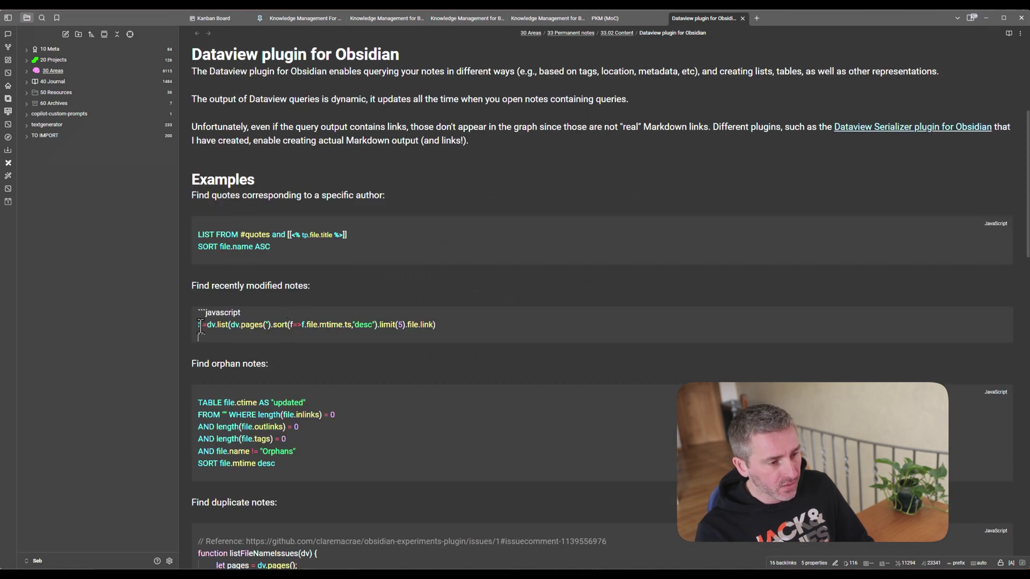
# Add a trial ```dataview QUERY block below the example, then select and delete it.
pyautogui.click(233, 342)
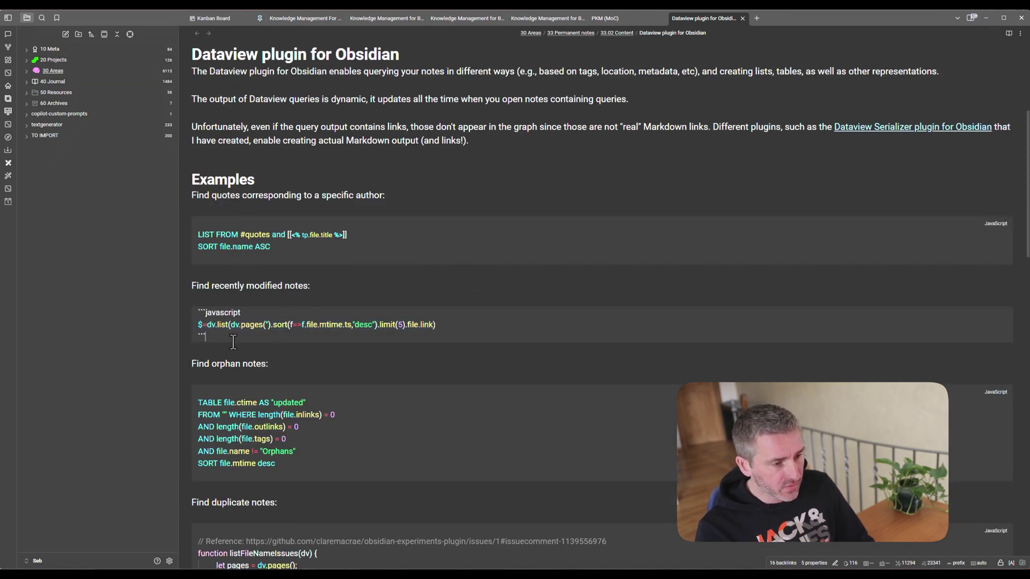
pyautogui.press('Return')
pyautogui.press('Return')
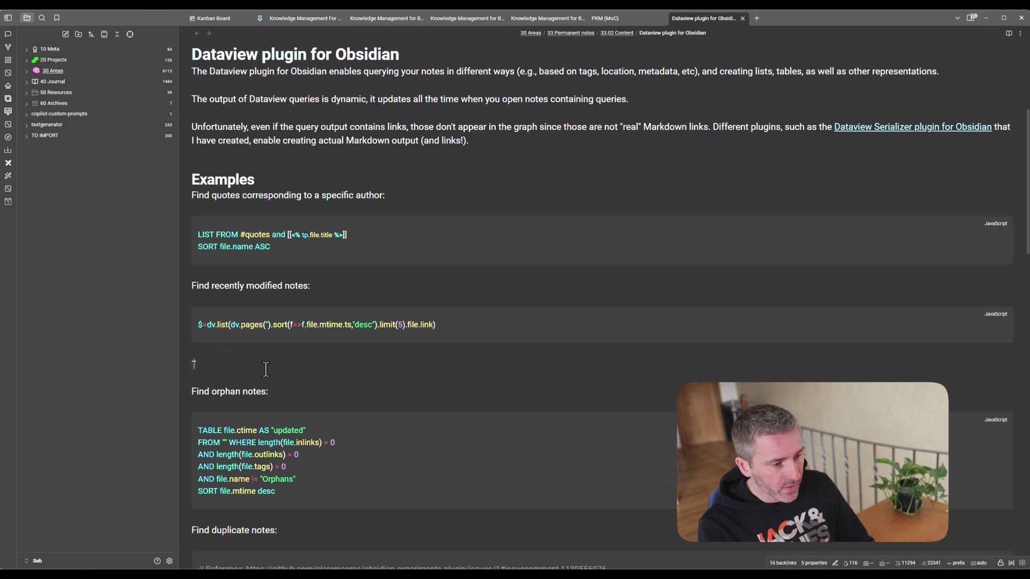
pyautogui.write('```dataview')
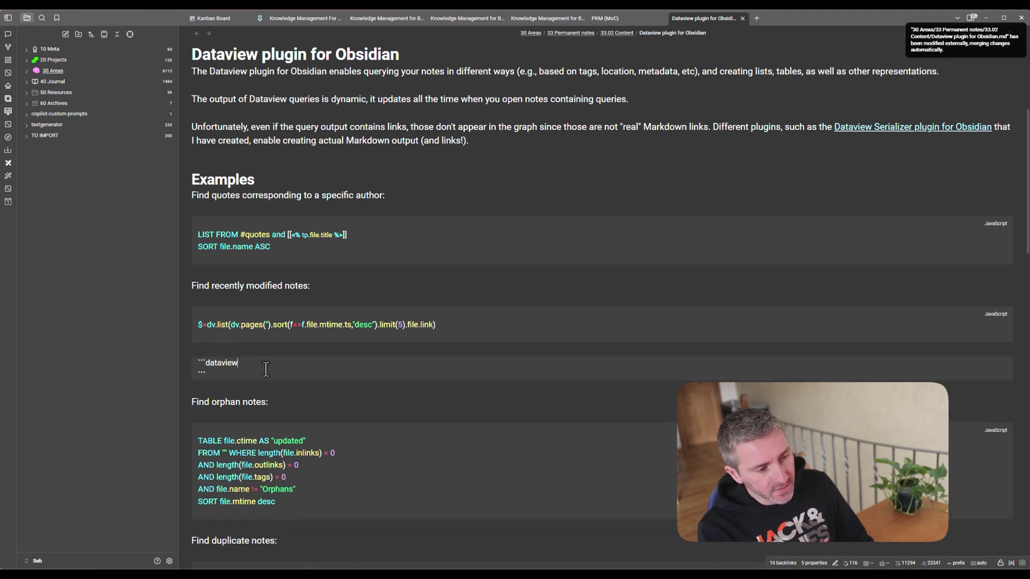
pyautogui.press('Return')
pyautogui.write('QUERY')
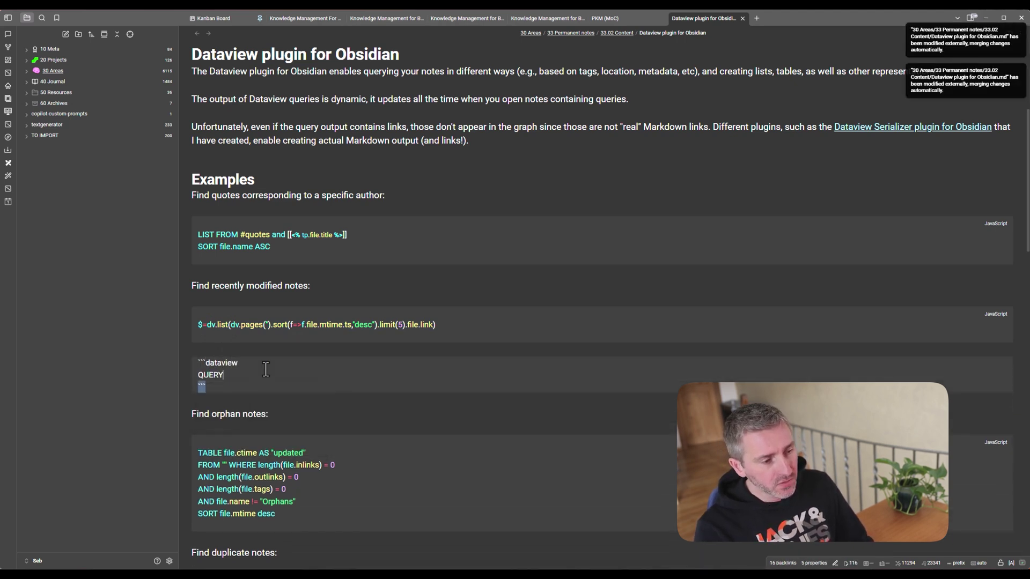
pyautogui.hotkey('shift', 'Up')
pyautogui.hotkey('shift', 'Up')
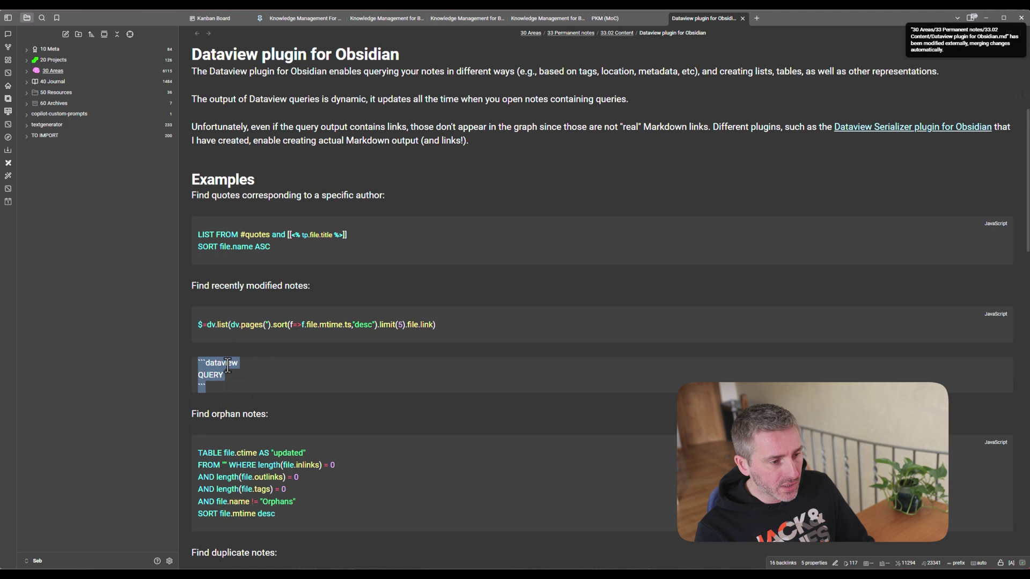
pyautogui.click(225, 384)
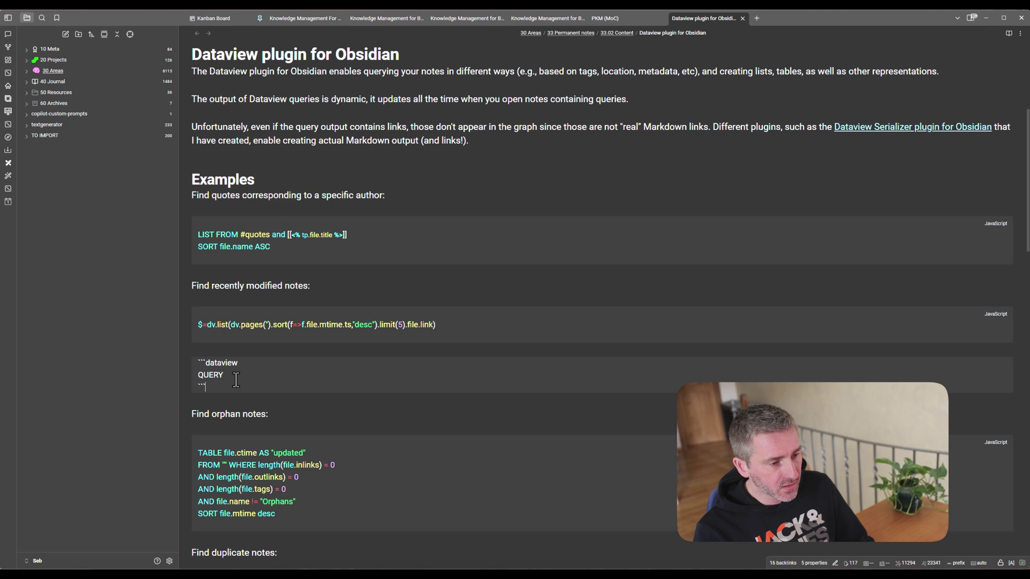
pyautogui.hotkey('shift', 'Up')
pyautogui.hotkey('shift', 'Up')
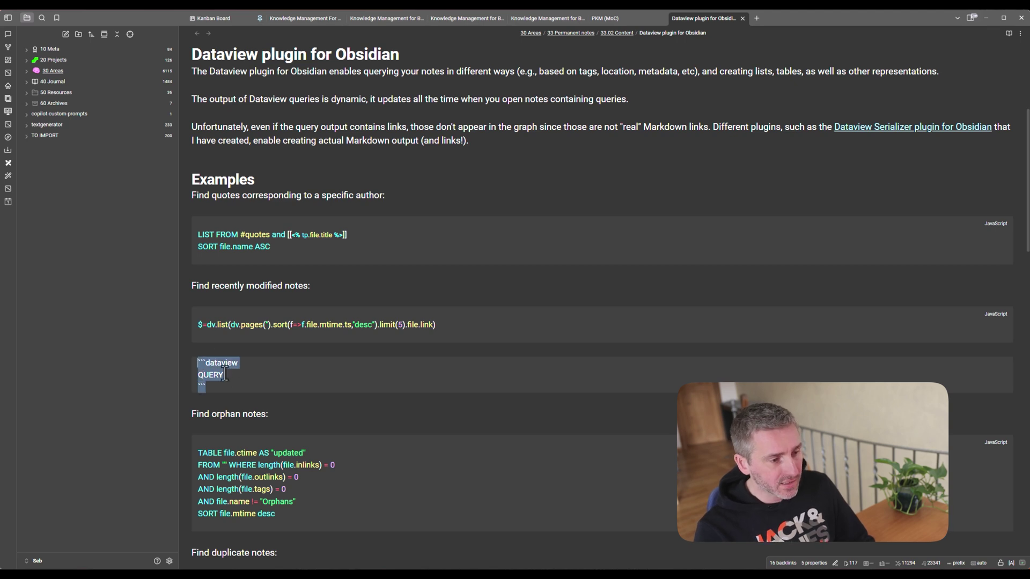
pyautogui.click(227, 386)
pyautogui.hotkey('shift', 'Up')
pyautogui.hotkey('shift', 'Up')
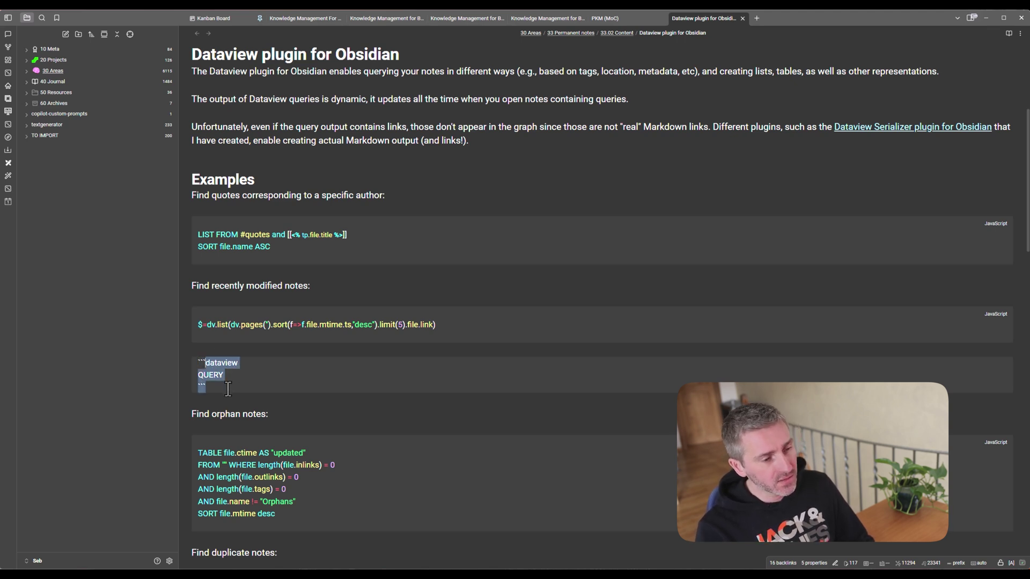
pyautogui.hotkey('shift', 'Home')
pyautogui.press('BackSpace')
pyautogui.press('BackSpace')
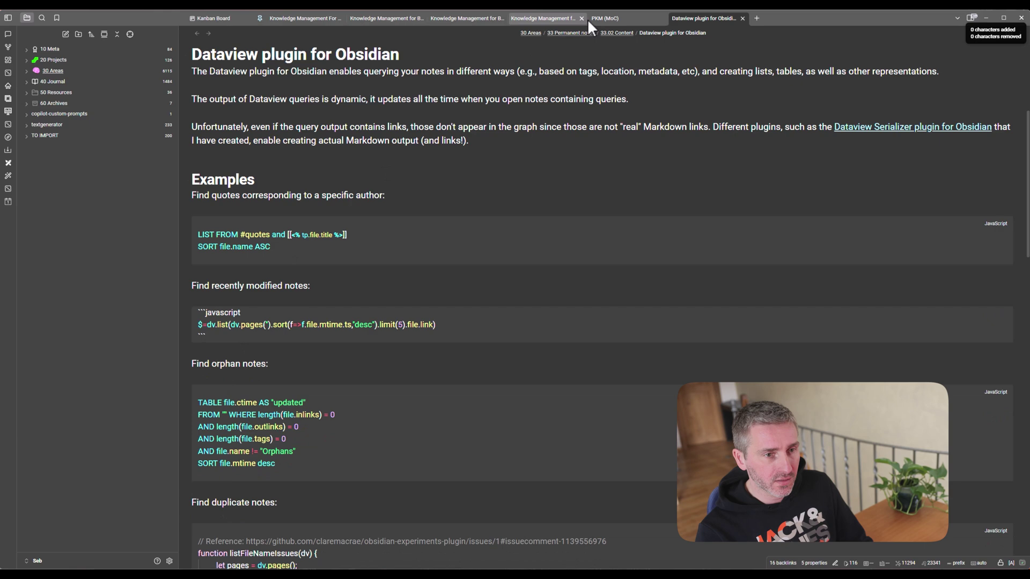
# Return to PKM (MoC) and select the first entry's wiki link to 100 Days of note-taking.
pyautogui.click(614, 19)
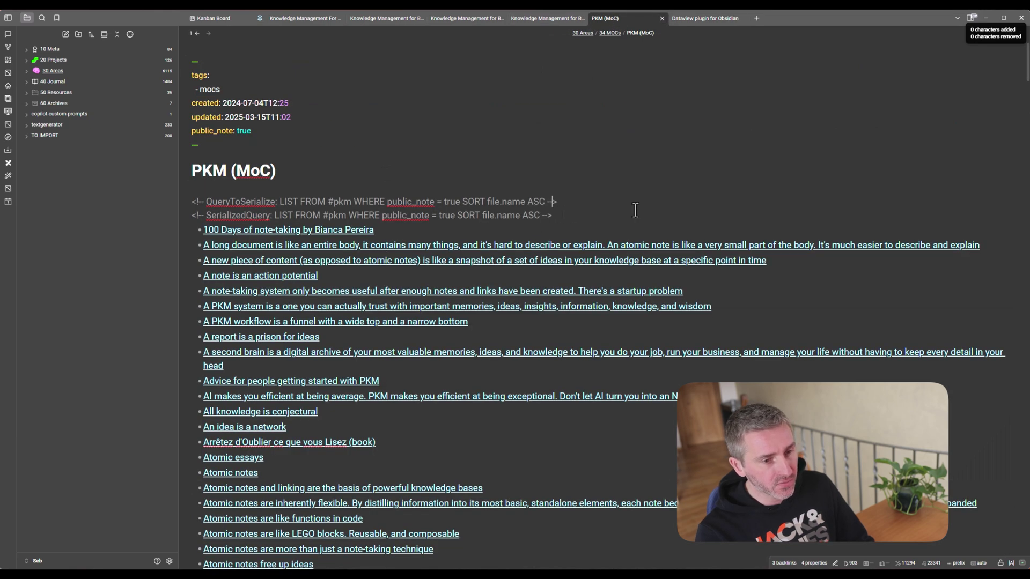
pyautogui.press('Down')
pyautogui.press('Down')
pyautogui.hotkey('shift', 'Home')
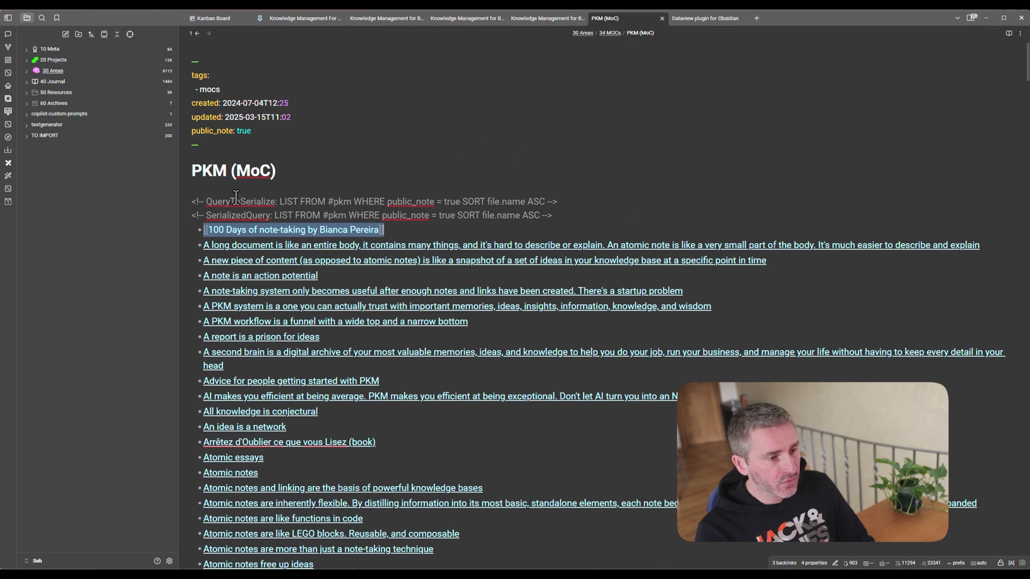
pyautogui.click(409, 228)
pyautogui.hotkey('shift', 'Home')
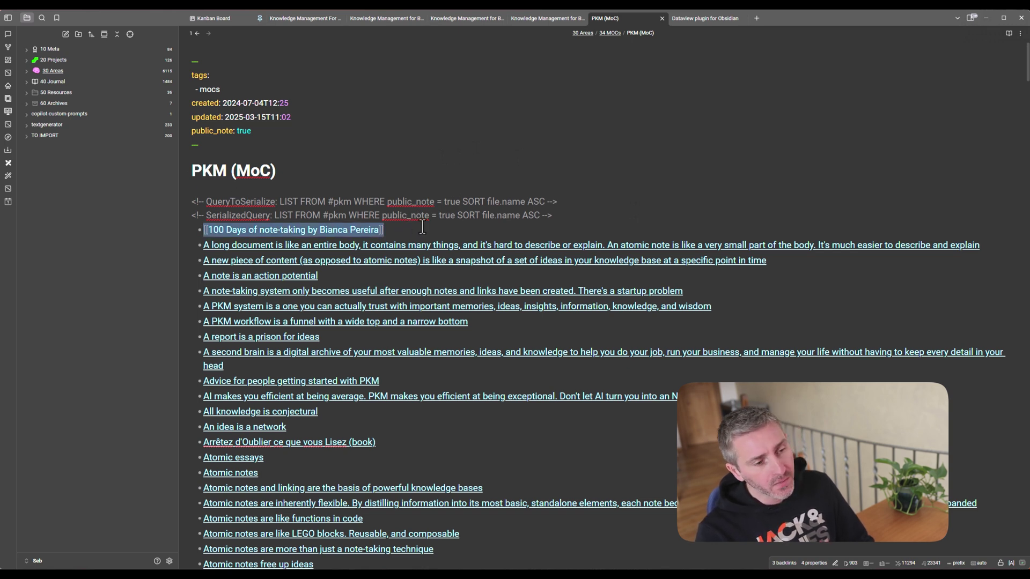
pyautogui.click(450, 227)
pyautogui.hotkey('shift', 'Home')
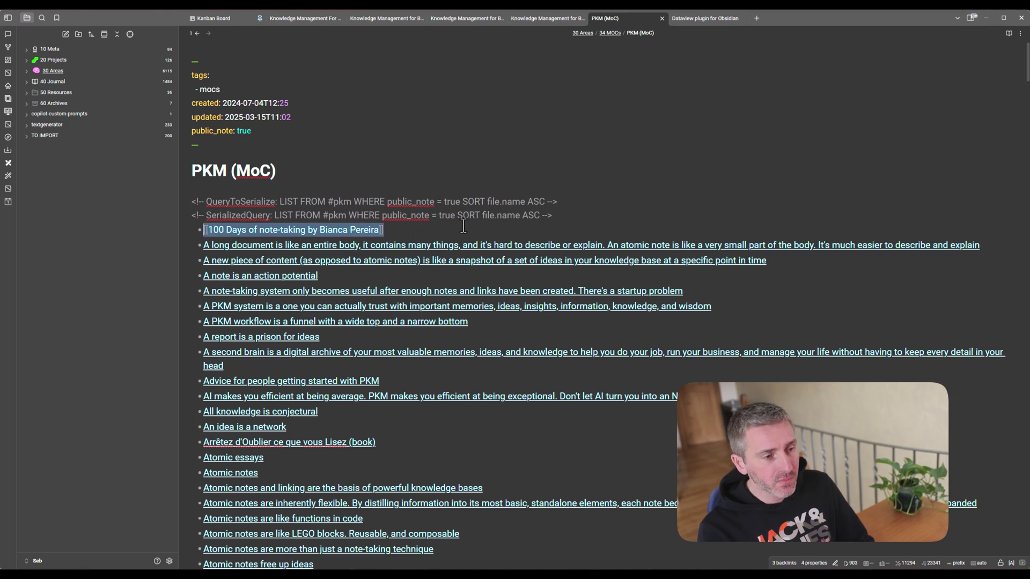
pyautogui.click(413, 226)
pyautogui.hotkey('shift', 'Home')
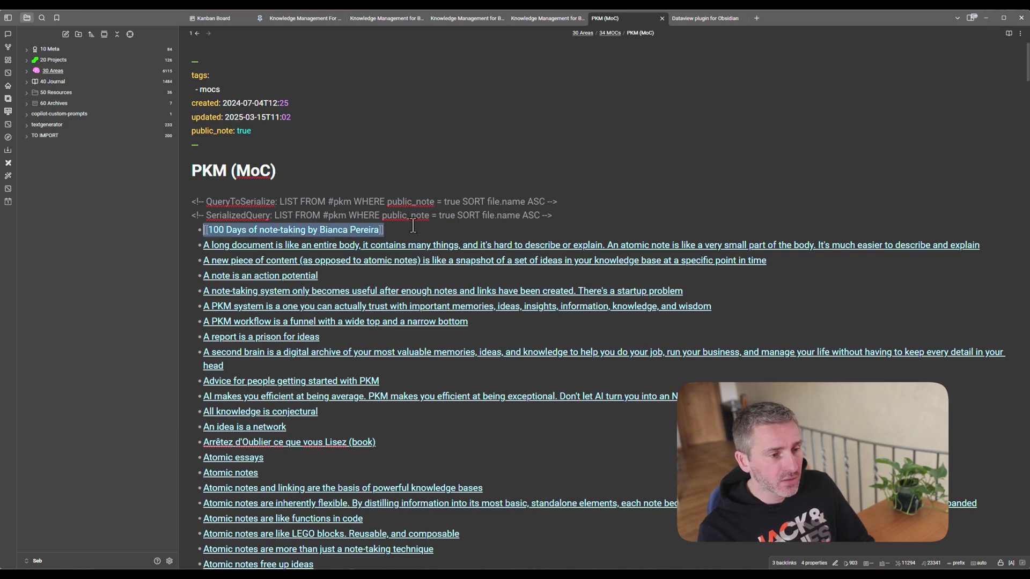
# In Chrome, open notes.dsebastien.net, search 'pkm' and open the published PKM (MoC) page.
pyautogui.hotkey('alt', 'Tab')
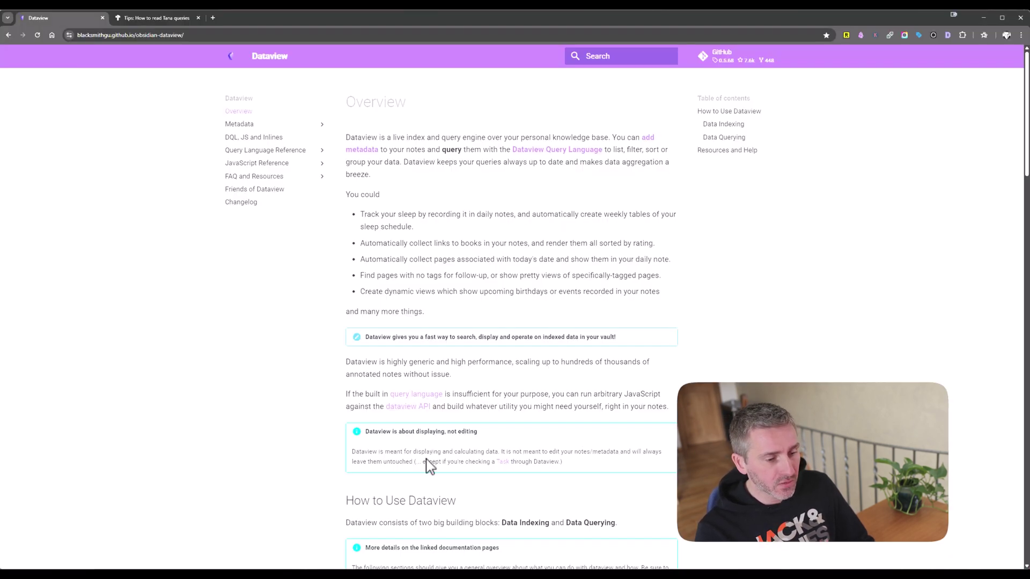
pyautogui.click(213, 17)
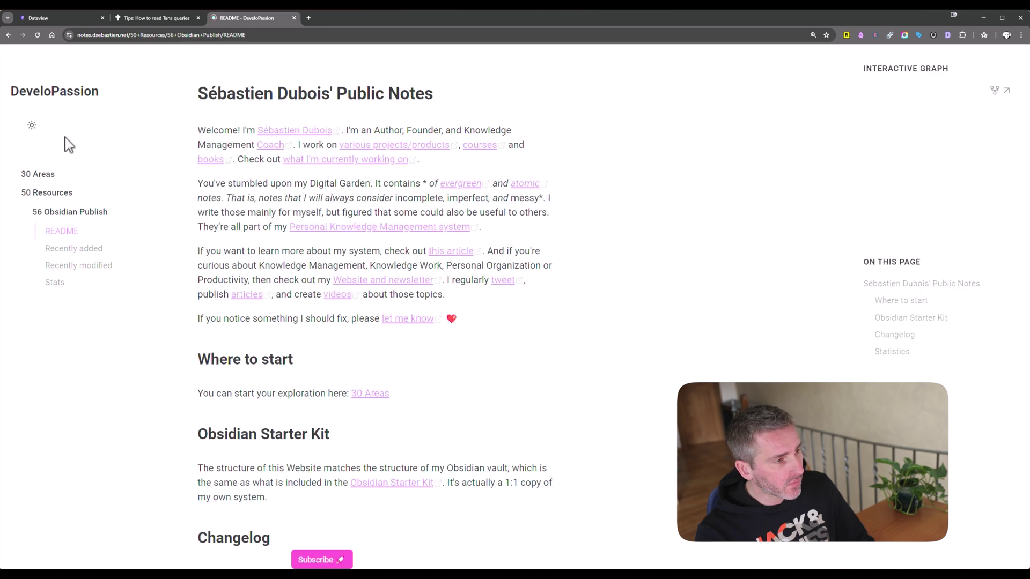
pyautogui.click(75, 256)
pyautogui.write('p')
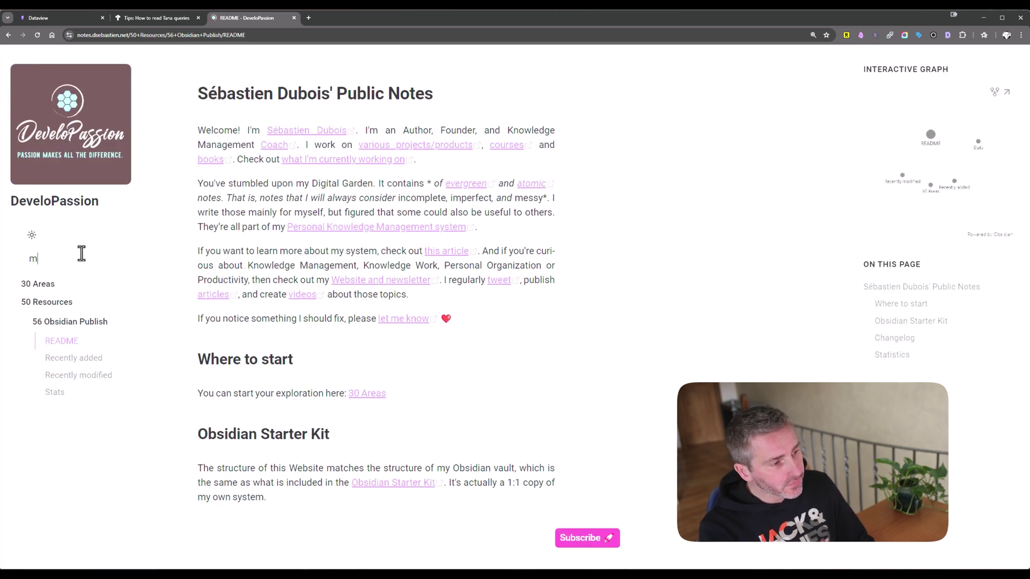
pyautogui.write('km')
pyautogui.press('Return')
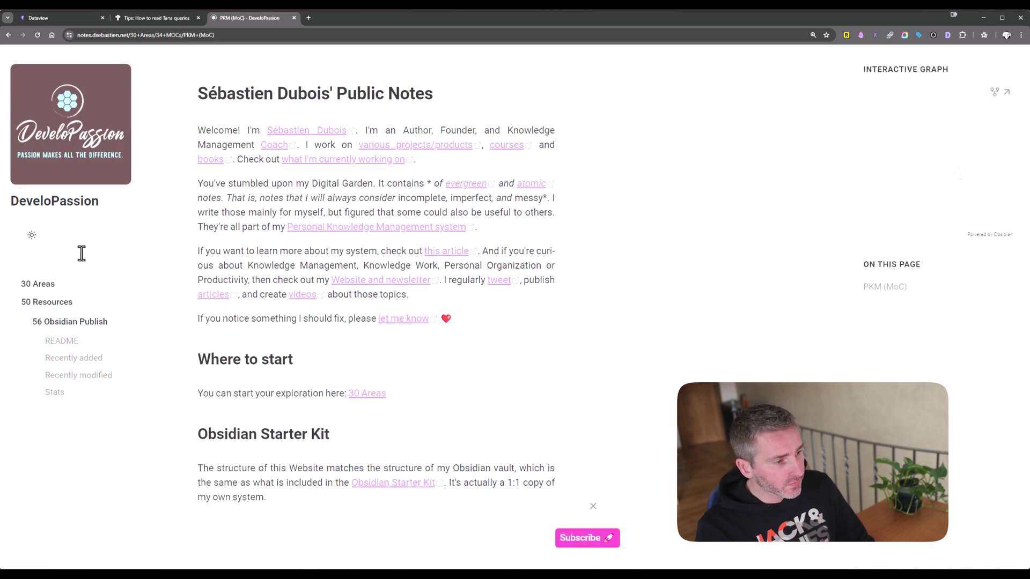